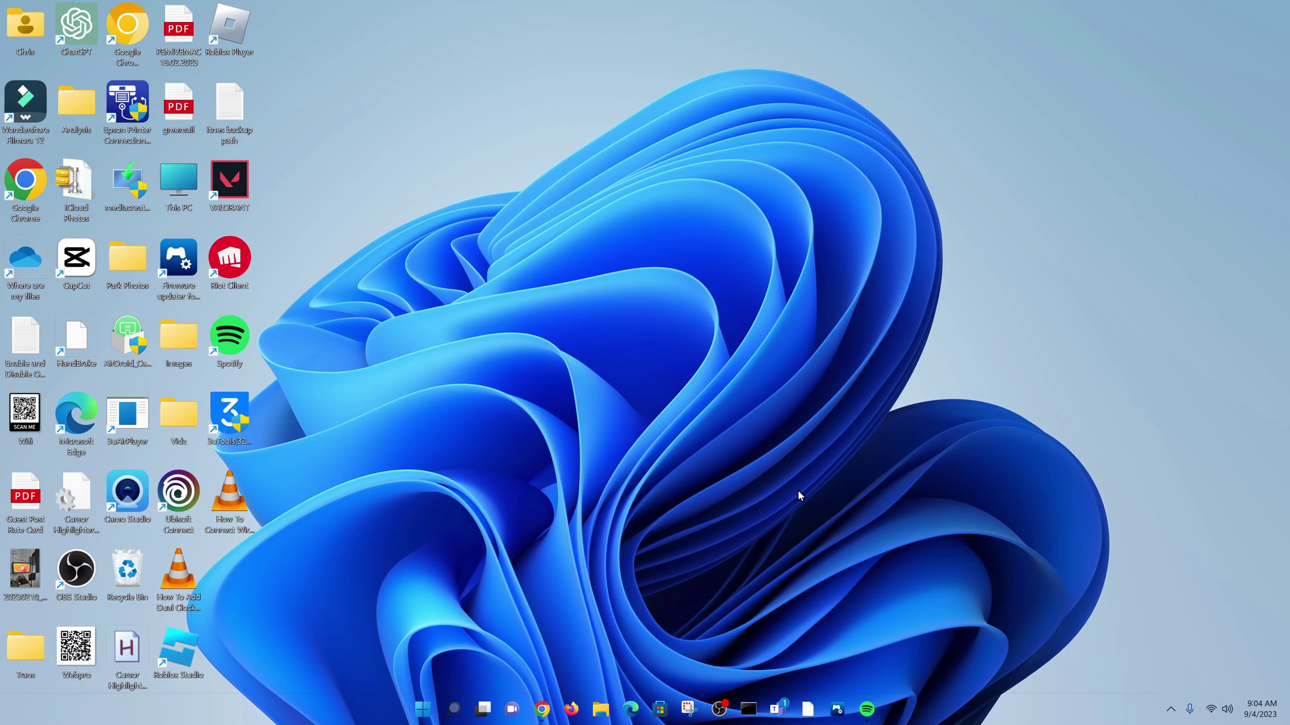
Bring Chrome back to the Google Play Games beta page and scroll down and back to the top.
left_click(542, 711)
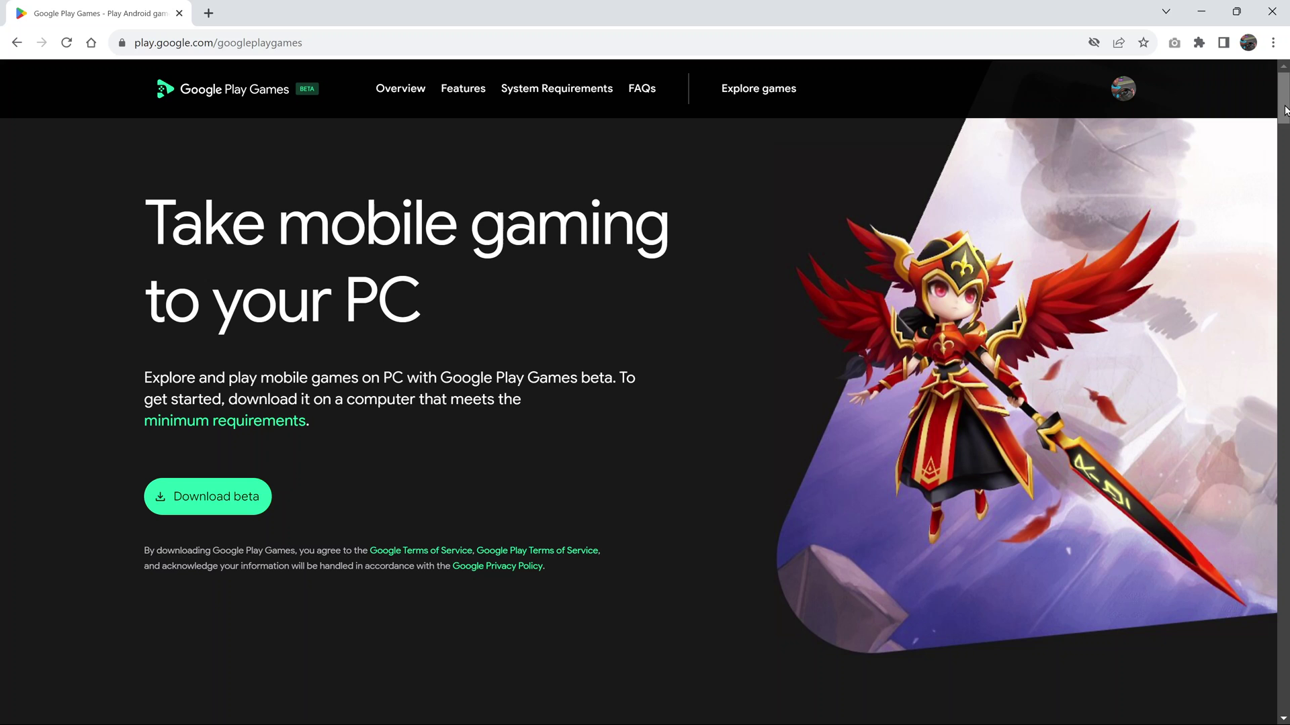
left_click_drag(1286, 92, 1286, 152)
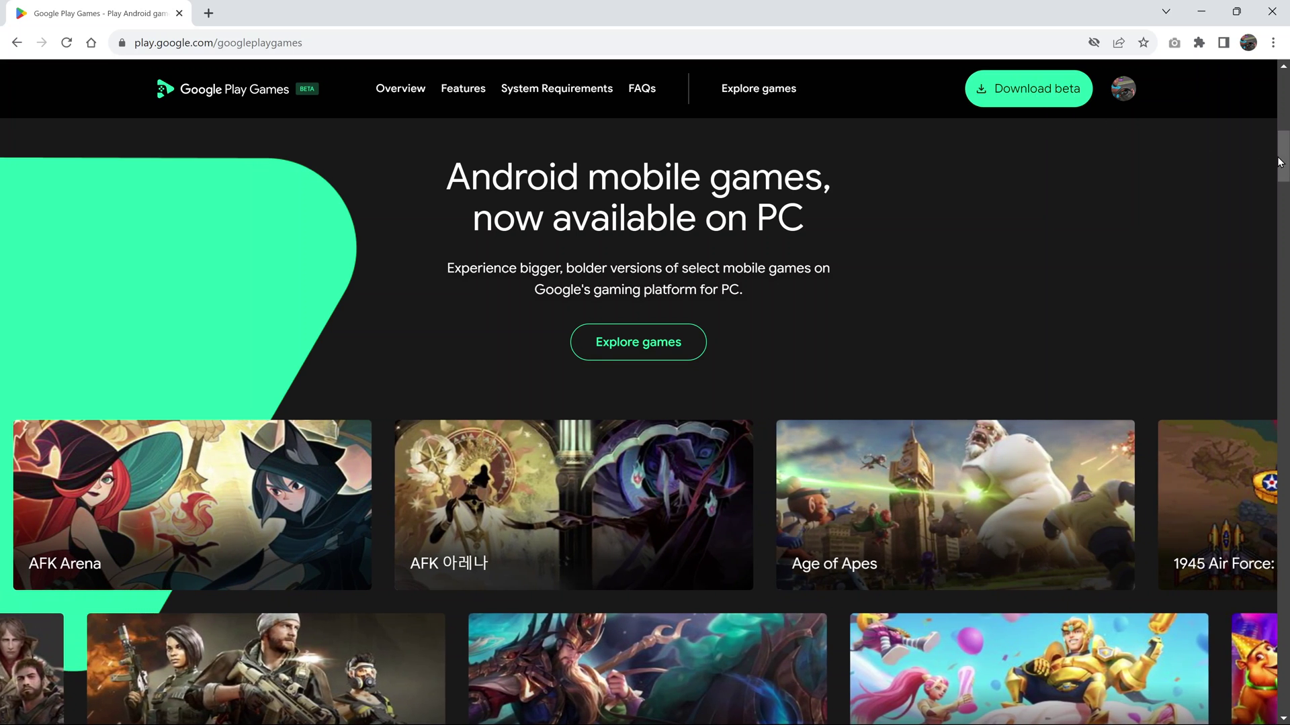
scroll(1144, 124, "up", 10)
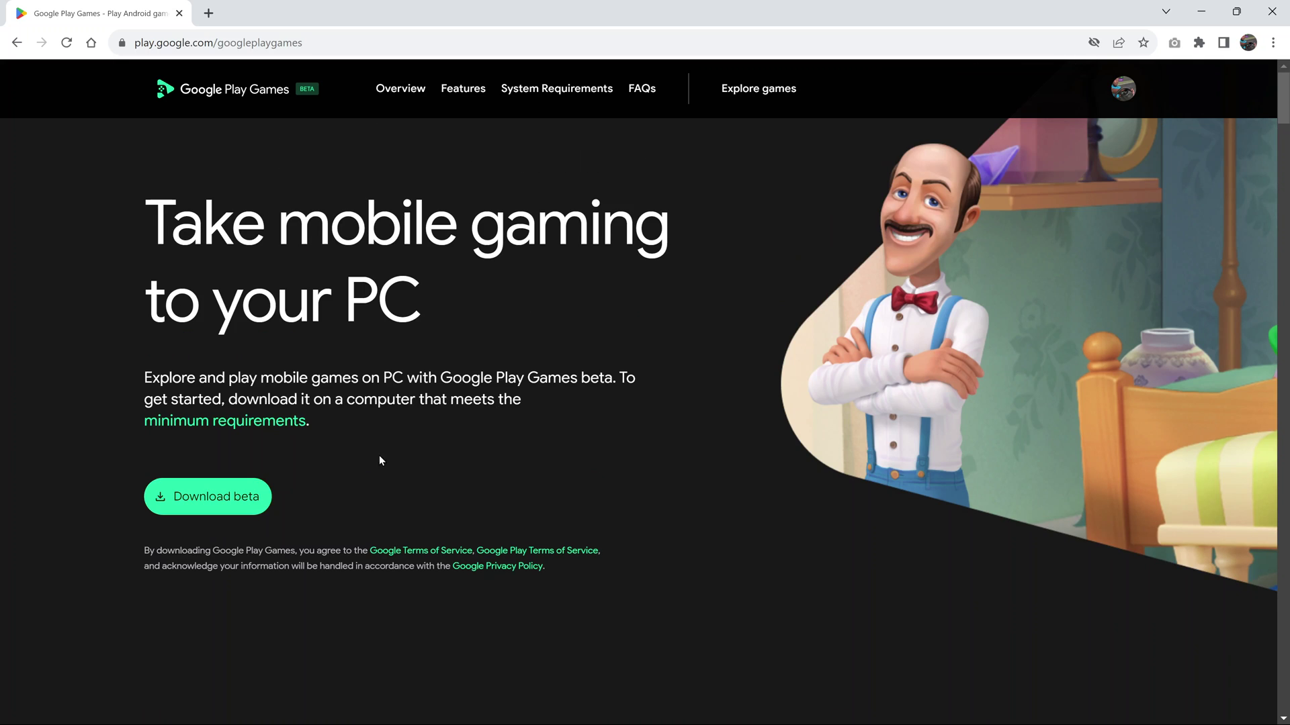
Save Install-GooglePlayGames-Beta.exe into the Downloads folder and dismiss the downloads tip.
left_click(210, 495)
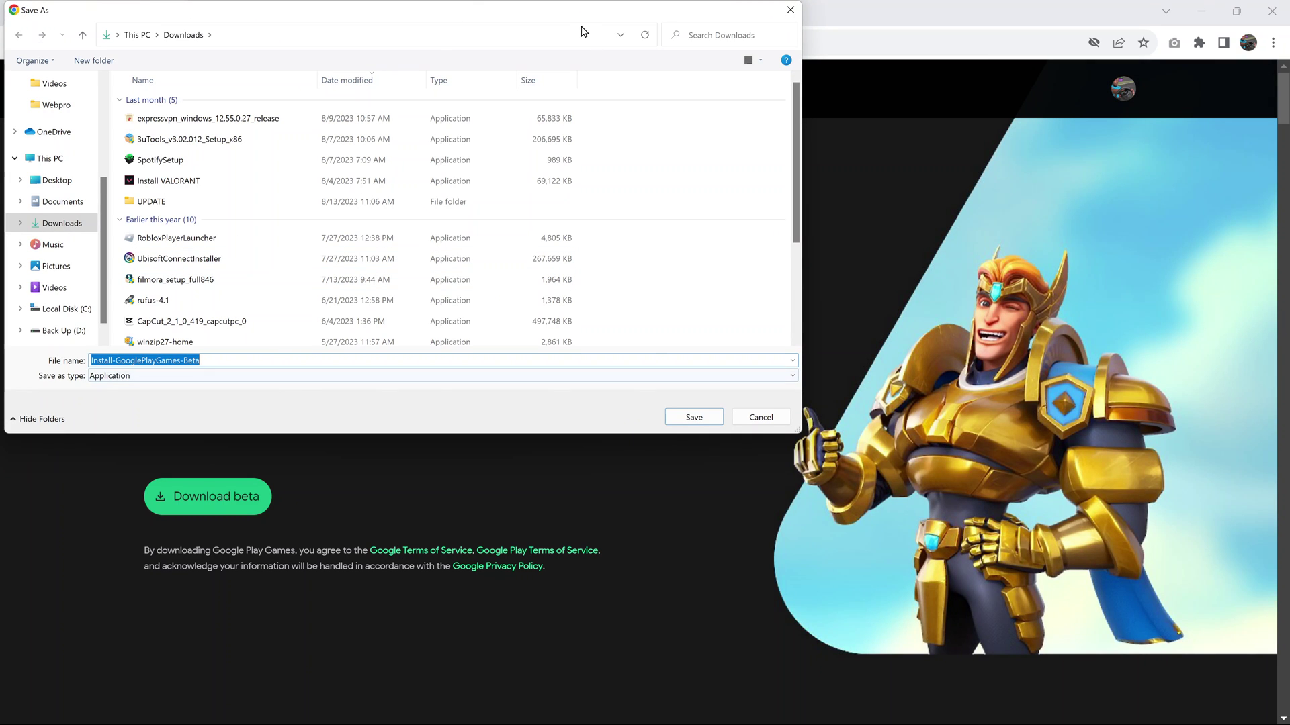
mouse_move(578, 15)
left_mouse_down()
mouse_move(669, 54)
mouse_move(697, 91)
left_mouse_up()
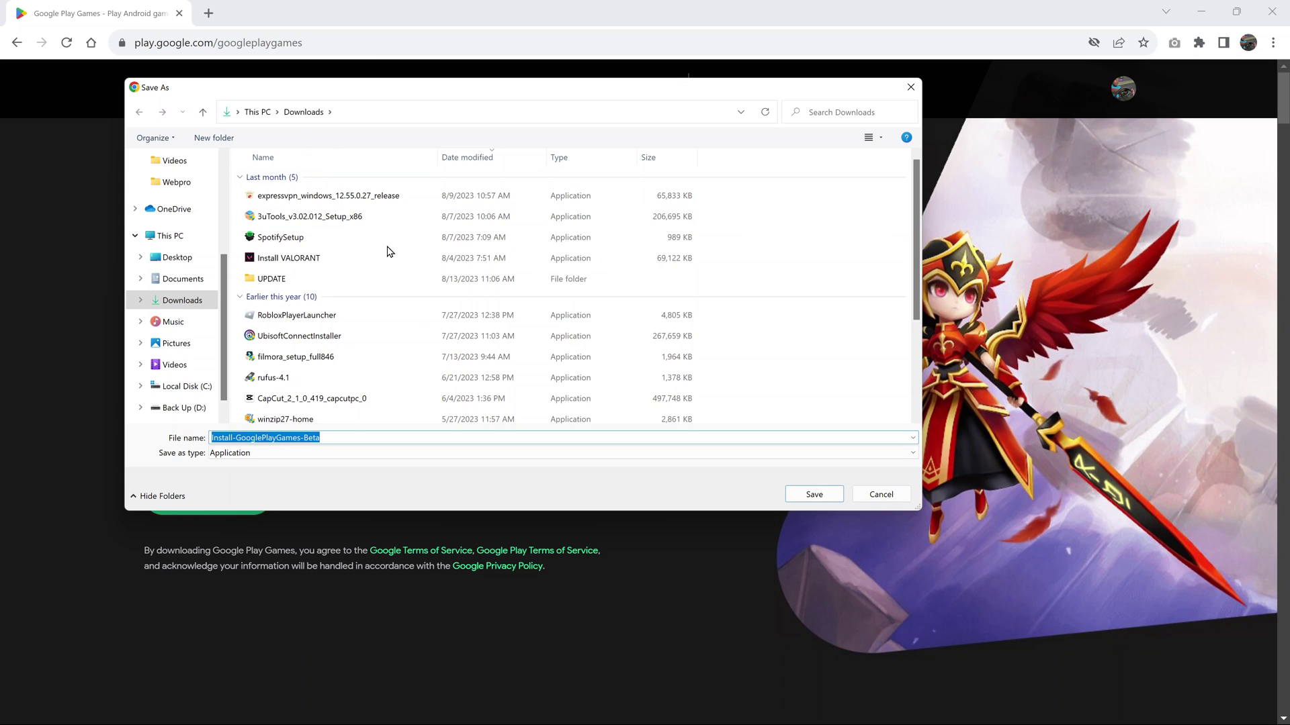
left_click(814, 494)
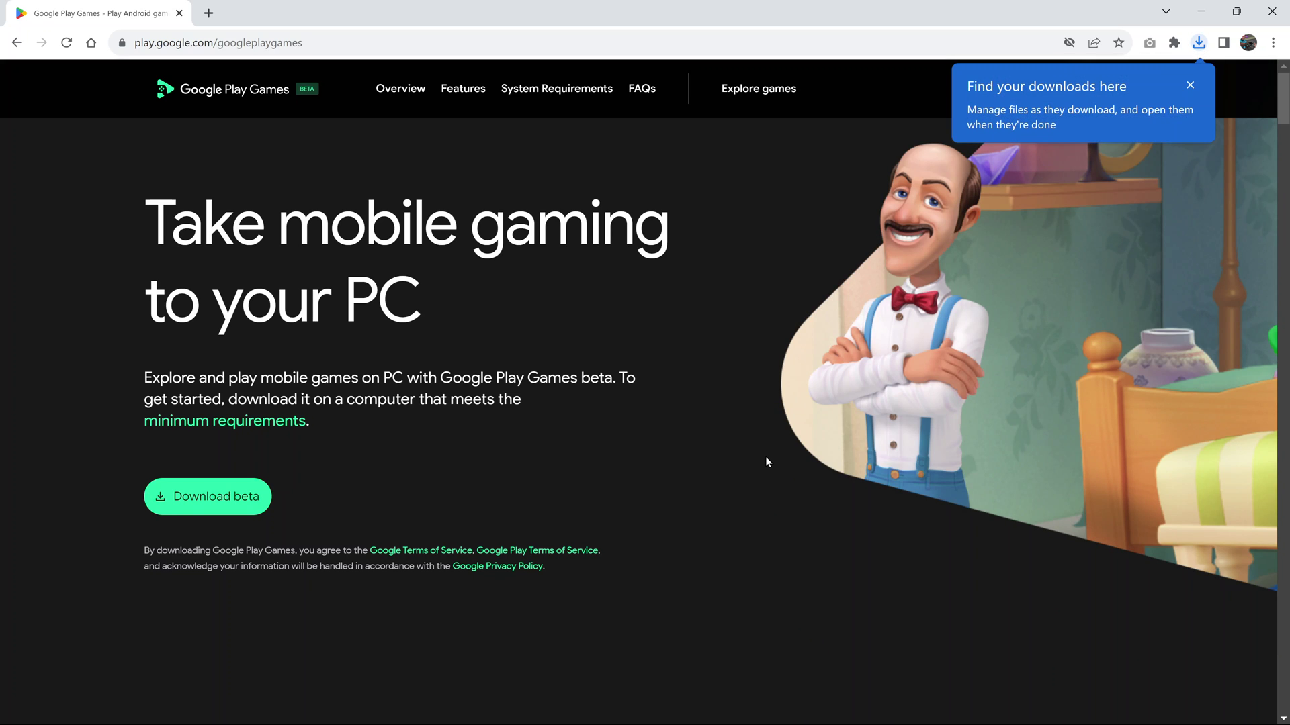
left_click(1188, 86)
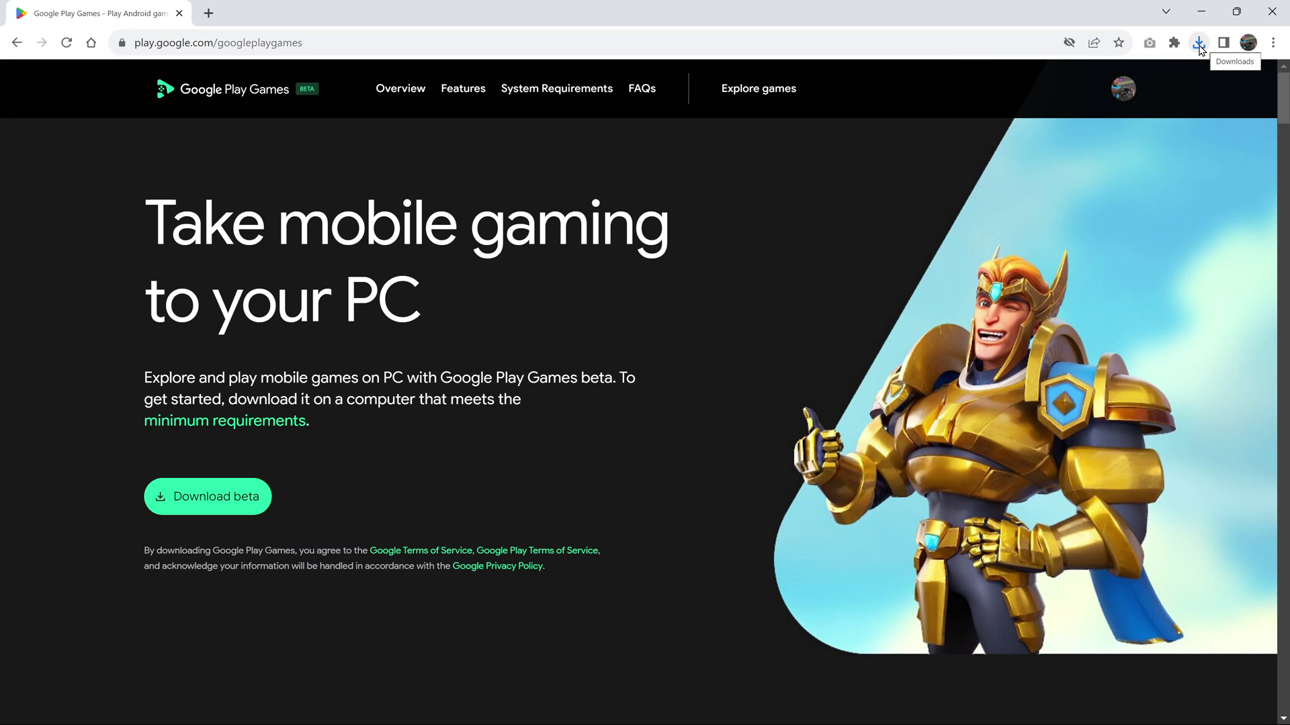
Open the Downloads folder in File Explorer and select Install-GooglePlayGames-Beta.
mouse_move(683, 724)
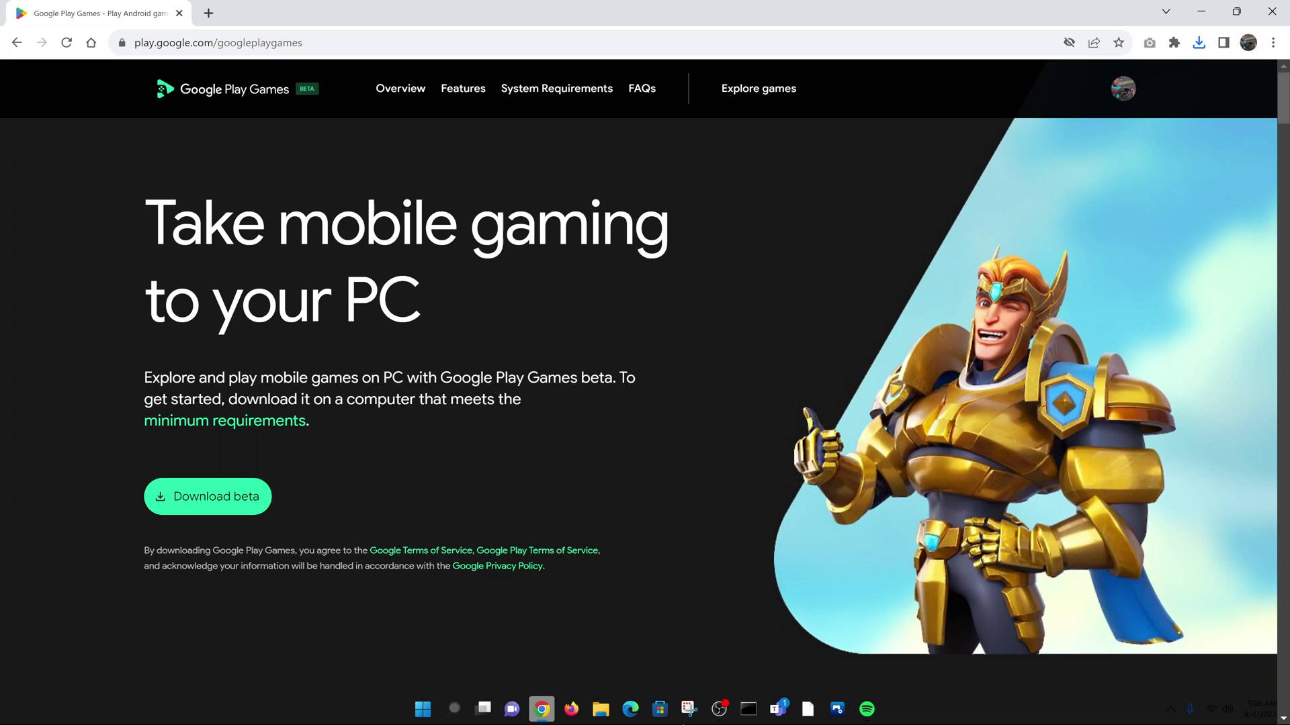
left_click(602, 710)
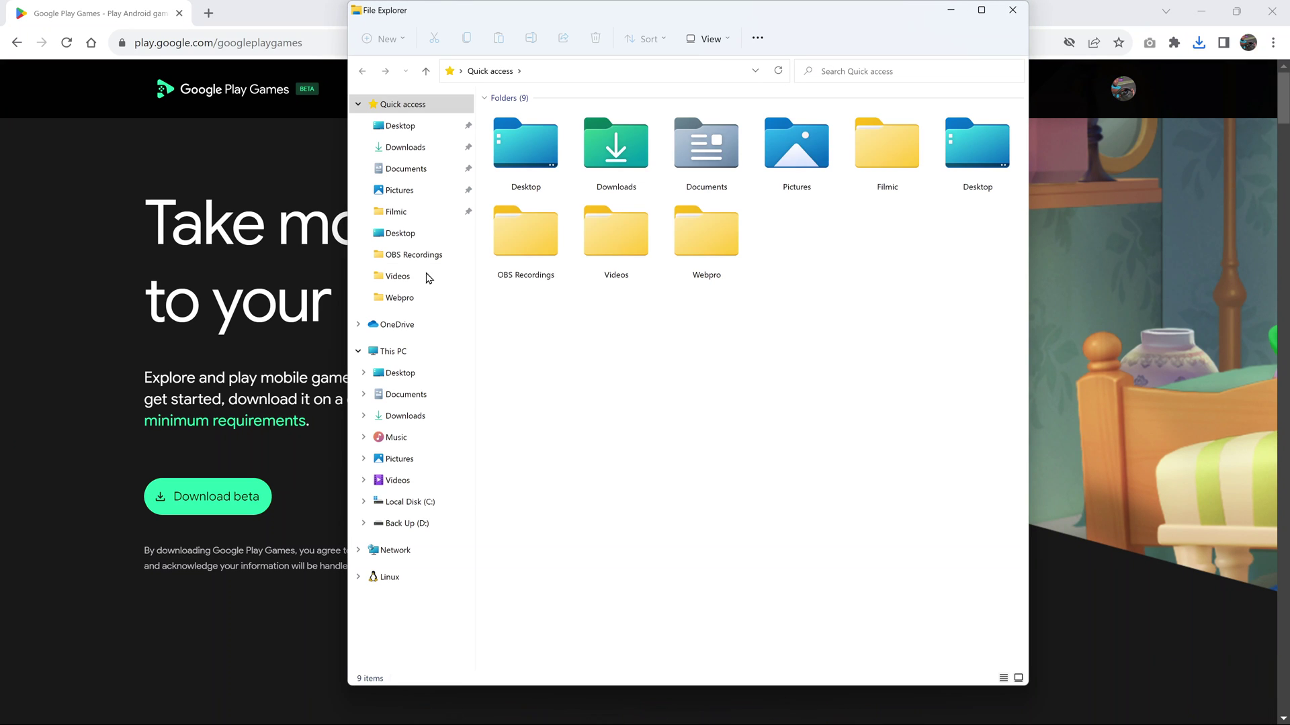
left_click(410, 156)
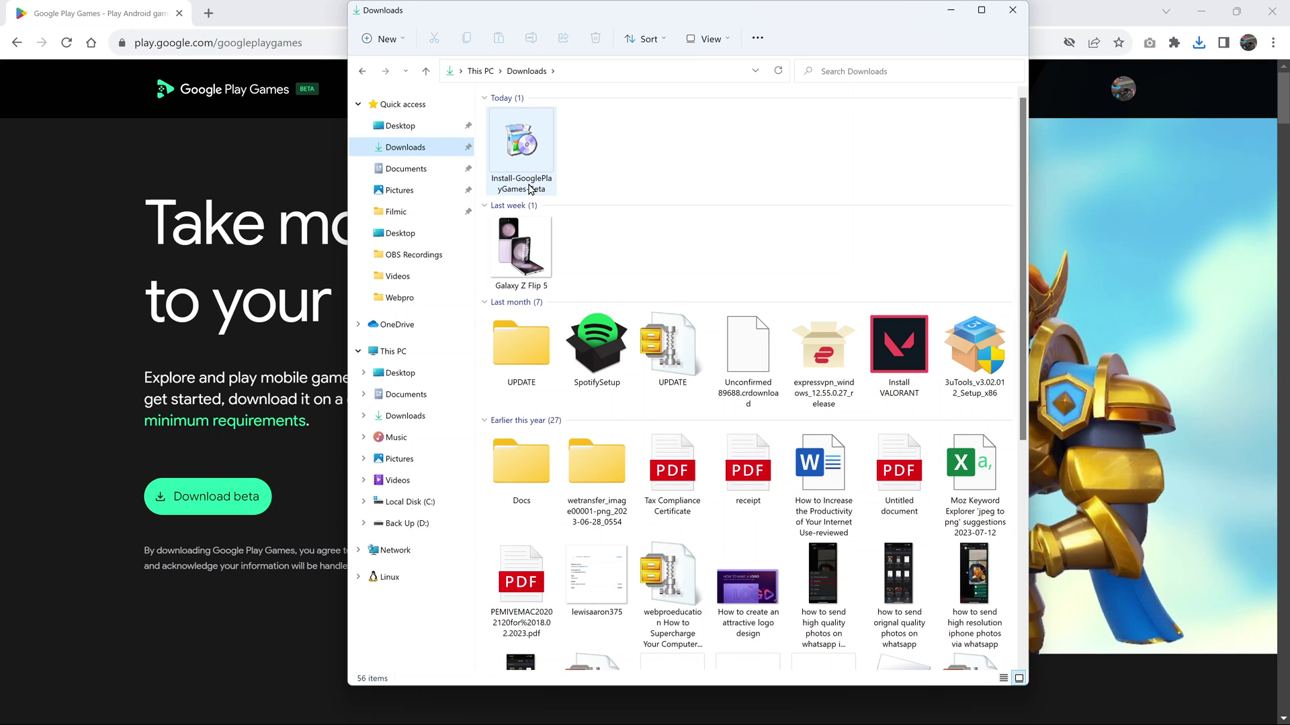
left_click(518, 147)
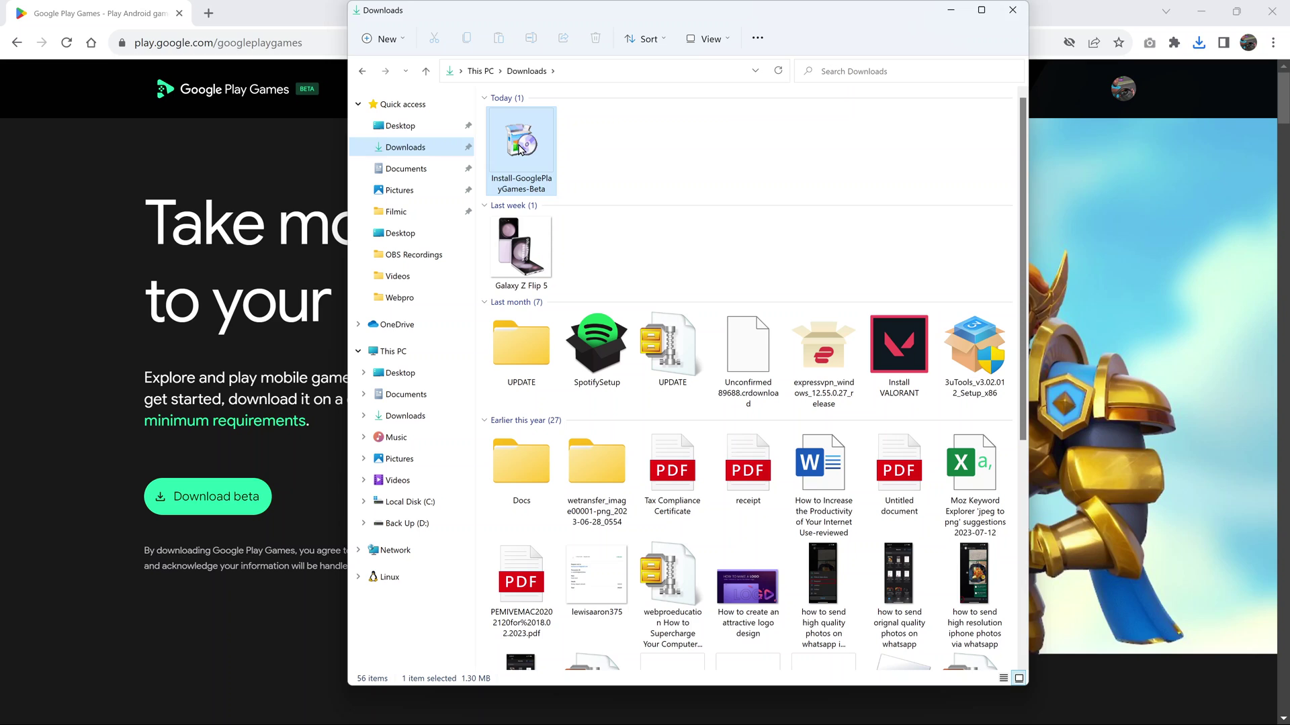
Run the installer, minimize File Explorer and Chrome, and let the installation complete.
double_click(519, 148)
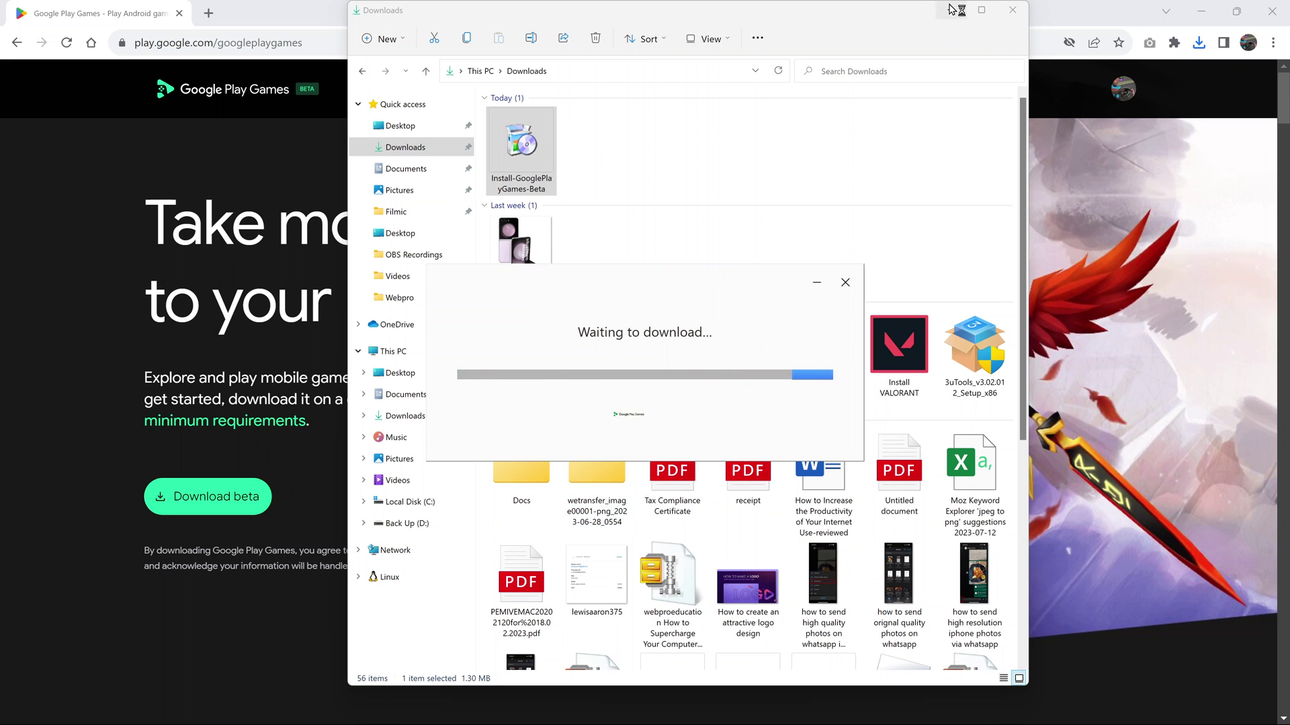
left_click(954, 9)
left_click(1202, 12)
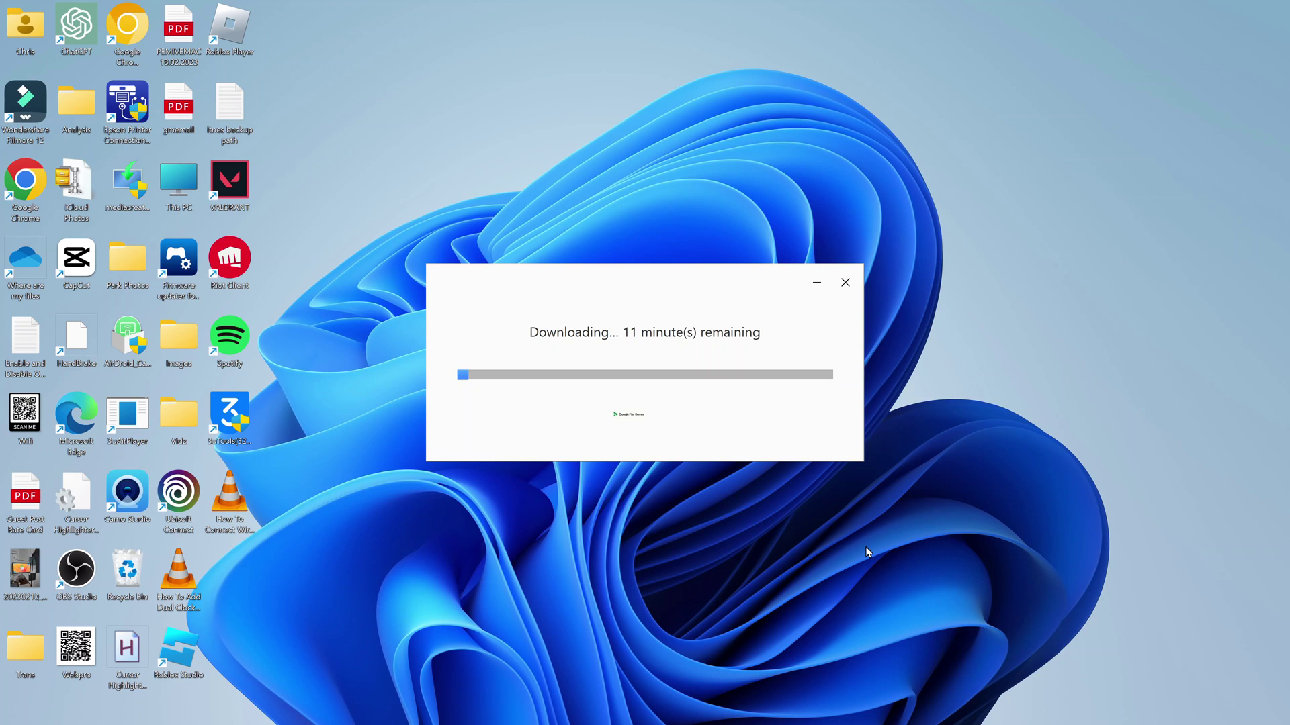
mouse_move(880, 723)
mouse_move(952, 724)
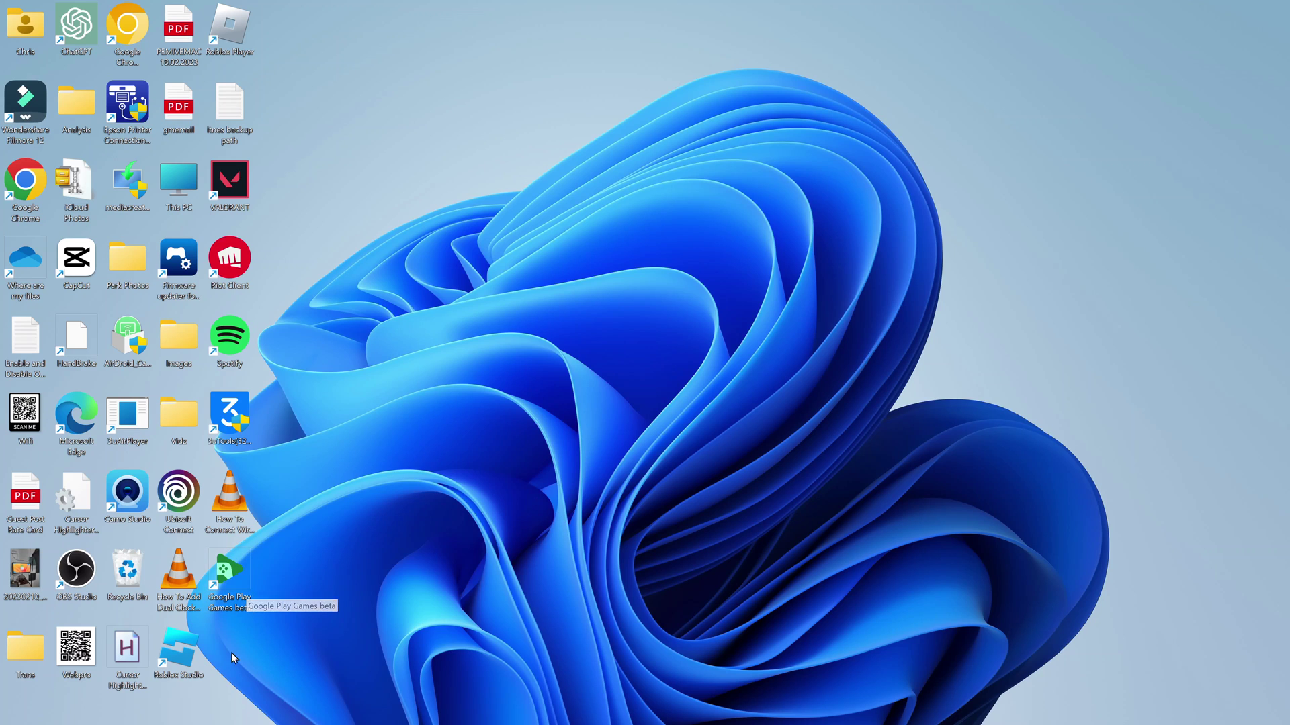
Launch Cursor Highlighter 2.2 and Google Play Games beta, then reposition the game window.
double_click(122, 656)
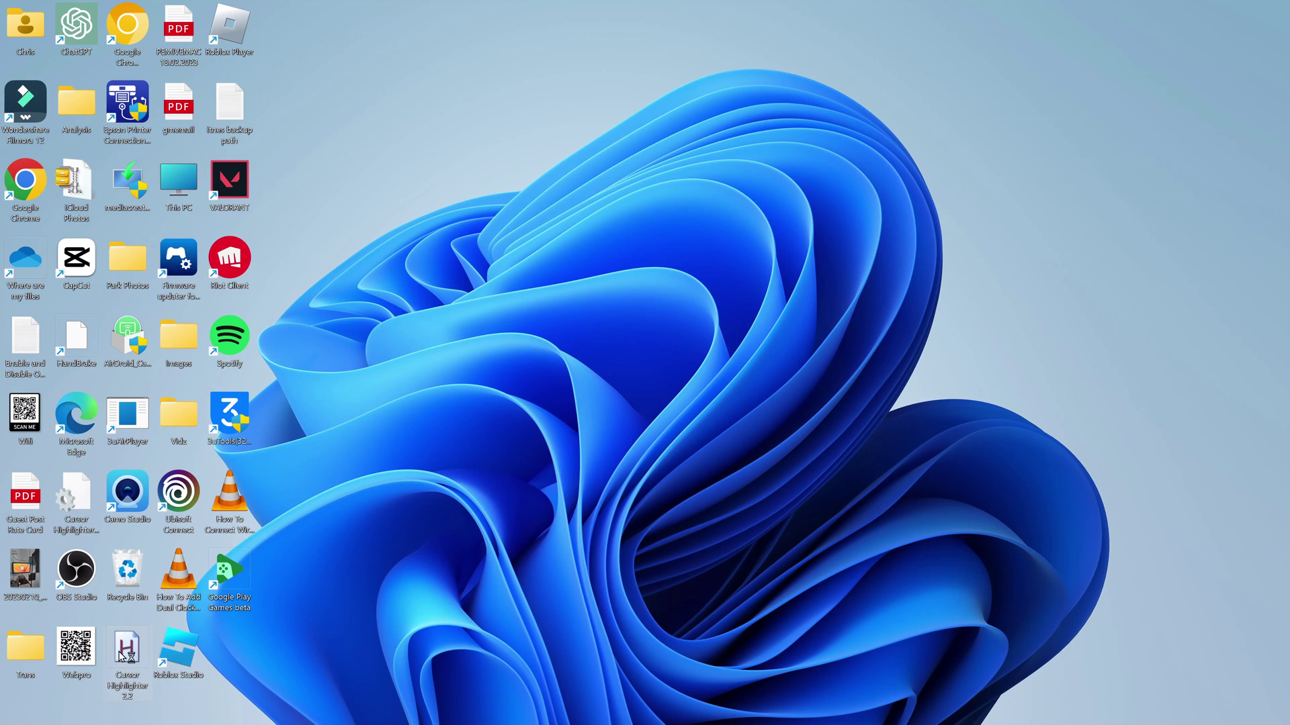
double_click(255, 581)
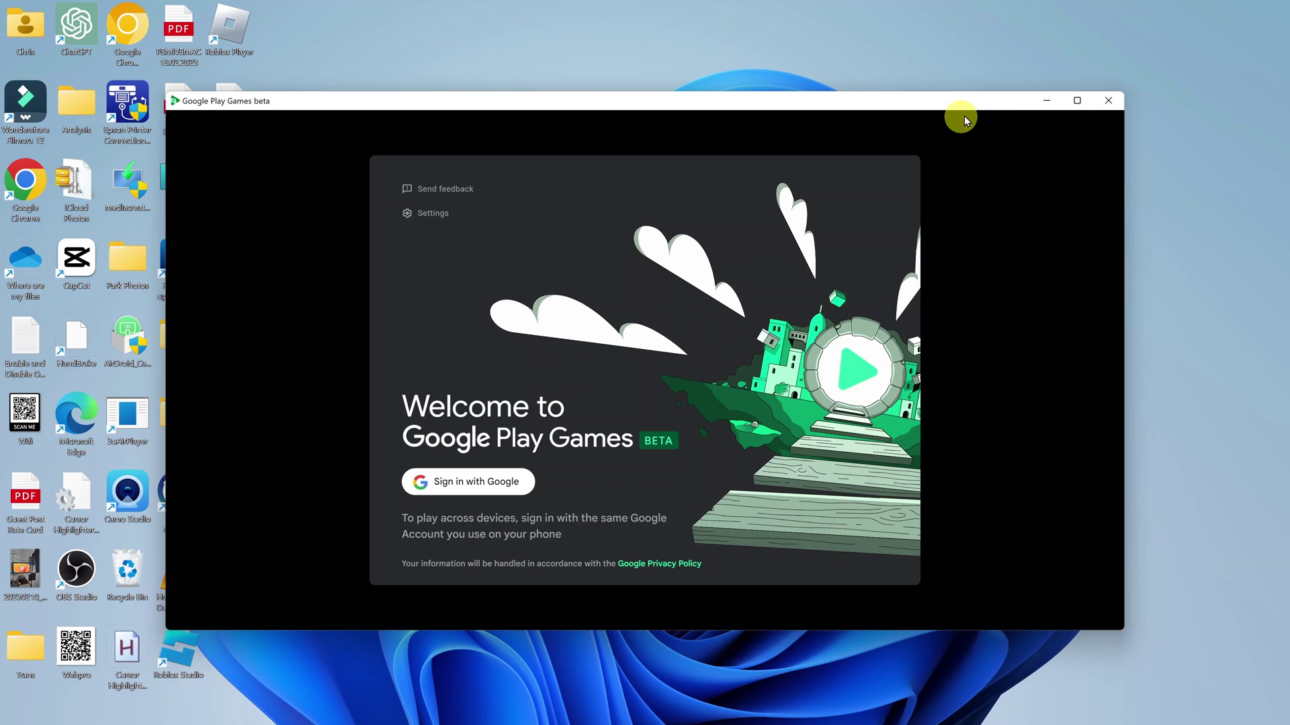
mouse_move(865, 103)
left_mouse_down()
mouse_move(1183, 224)
mouse_move(1240, 230)
mouse_move(1043, 181)
left_mouse_up()
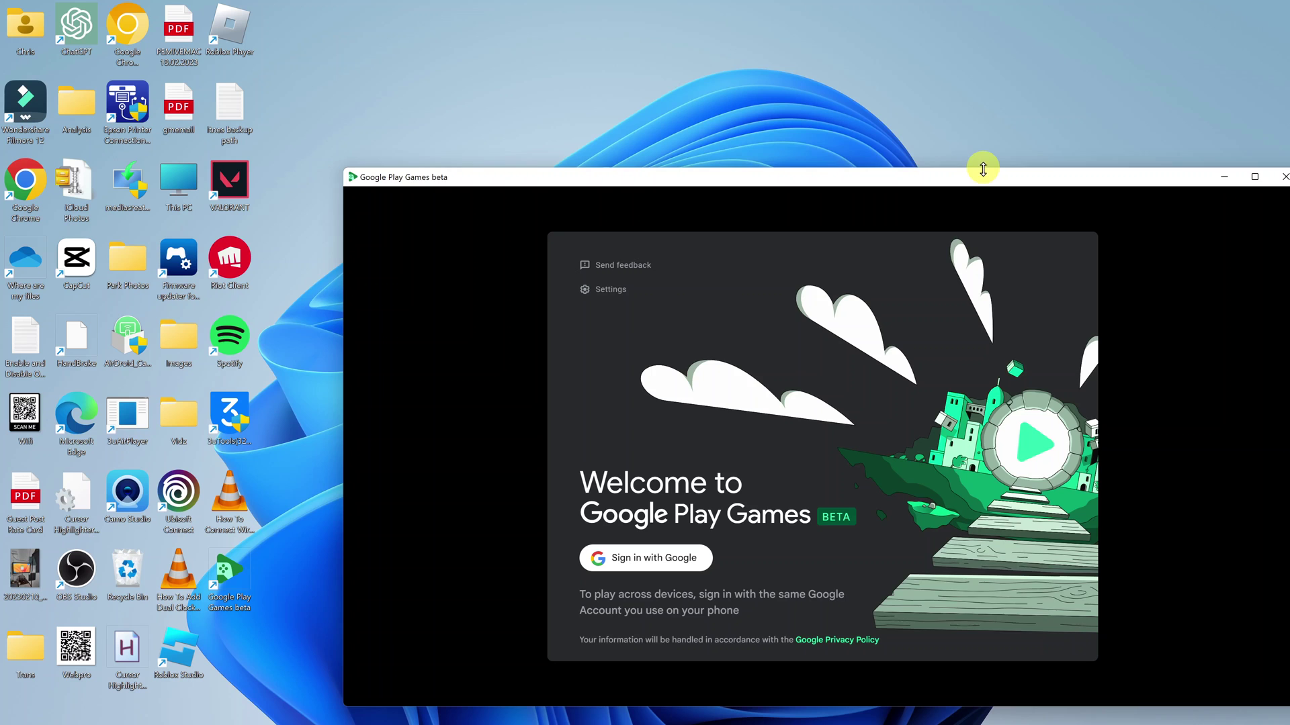
left_click_drag(983, 172, 926, 143)
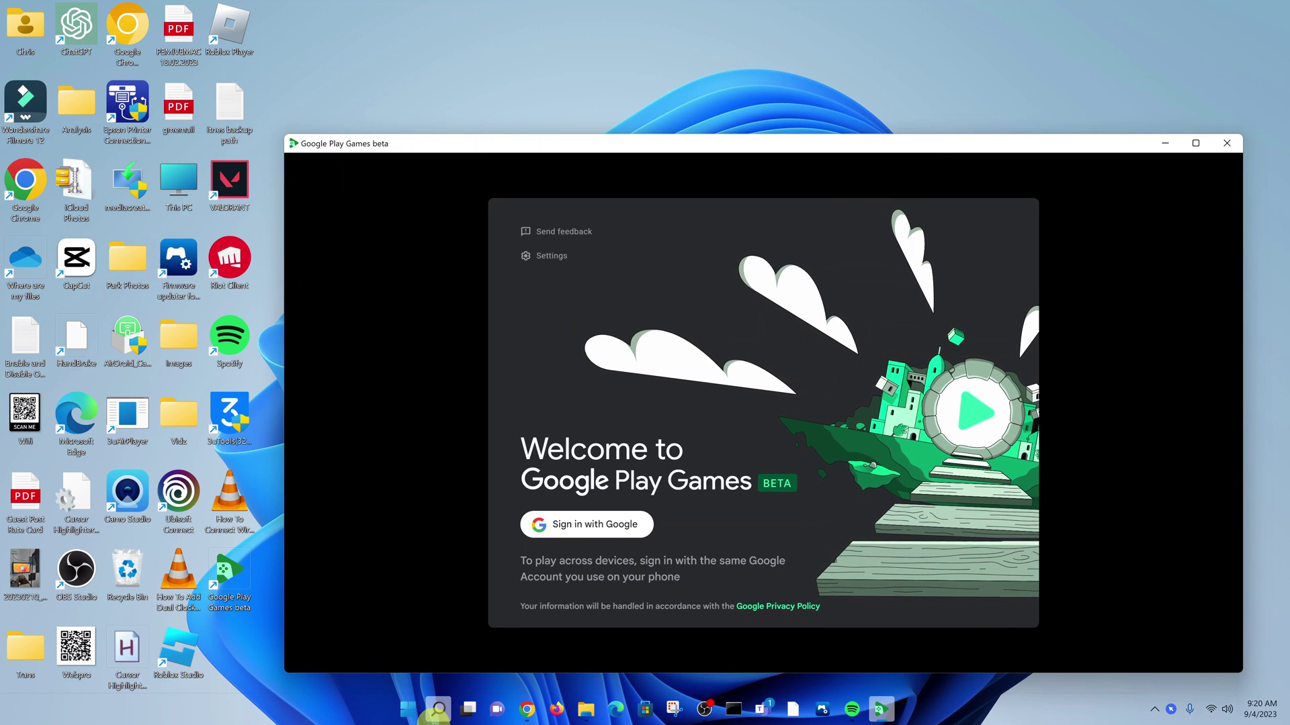
Search the Start menu for 'google play' and nudge the Google Play Games window up-left.
left_click(410, 708)
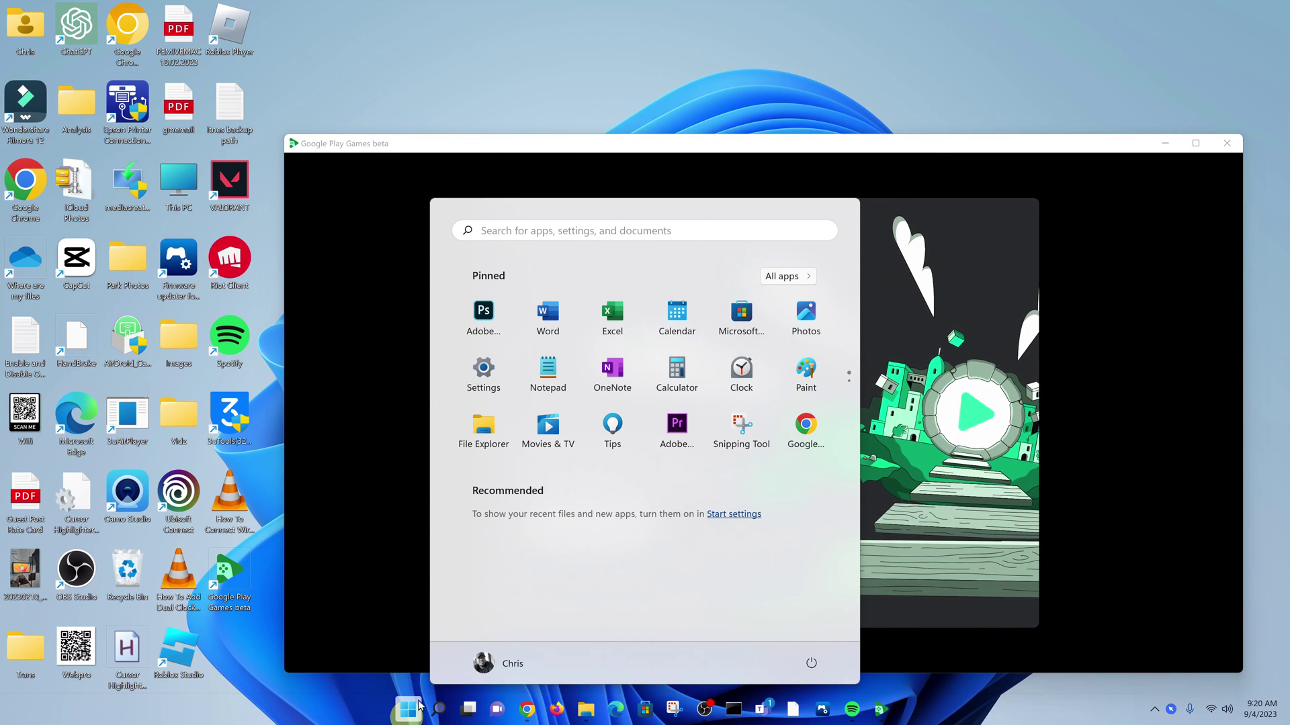
left_click(527, 236)
type("g")
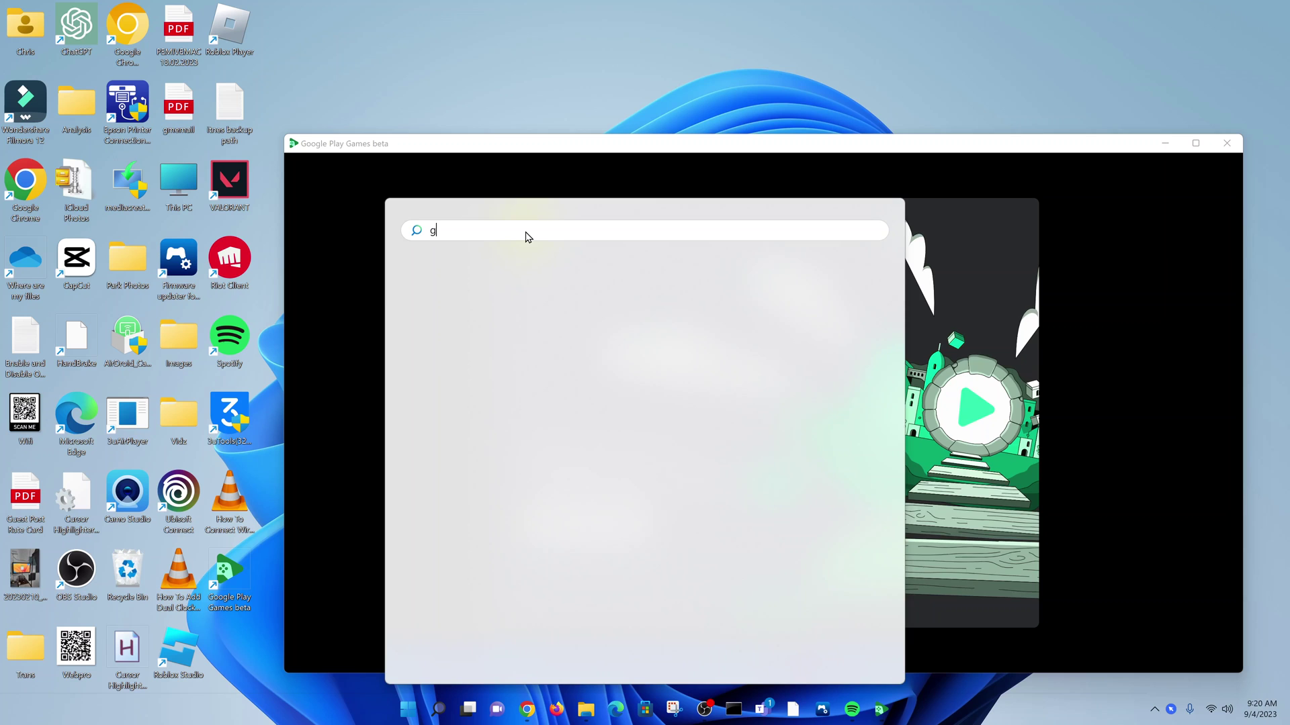
type("oogle ")
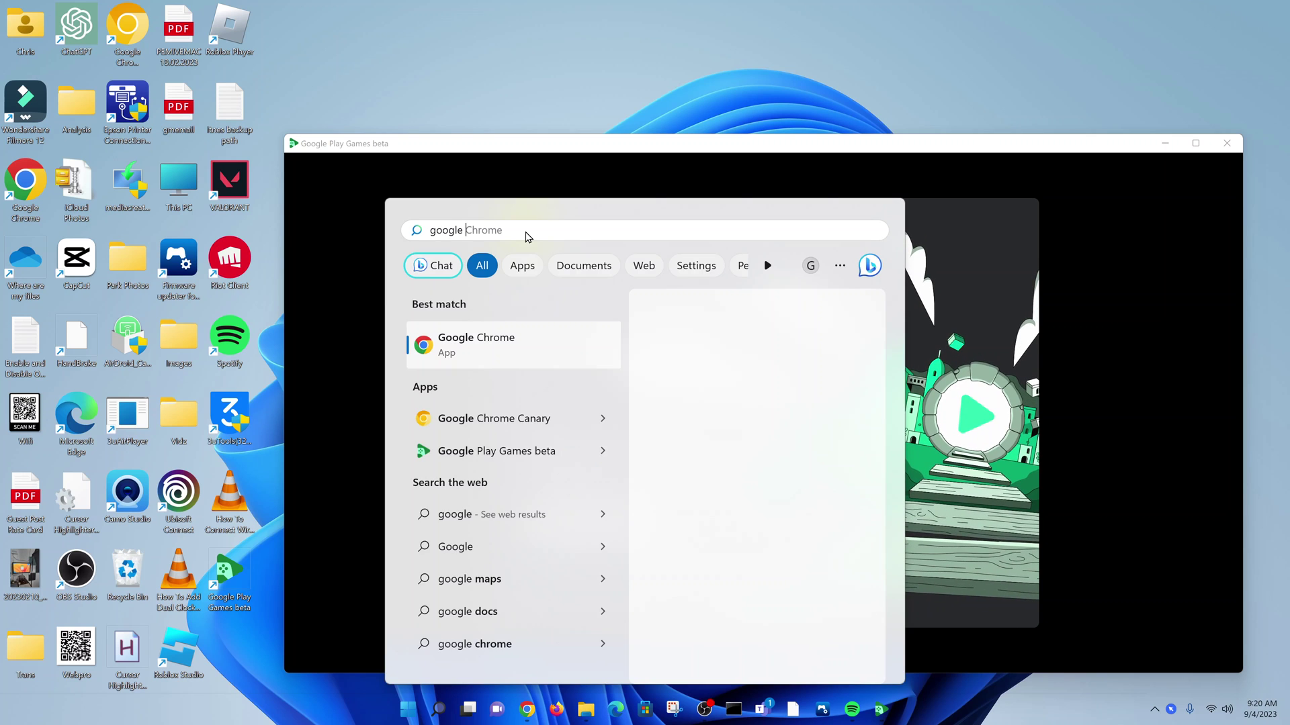
type("play")
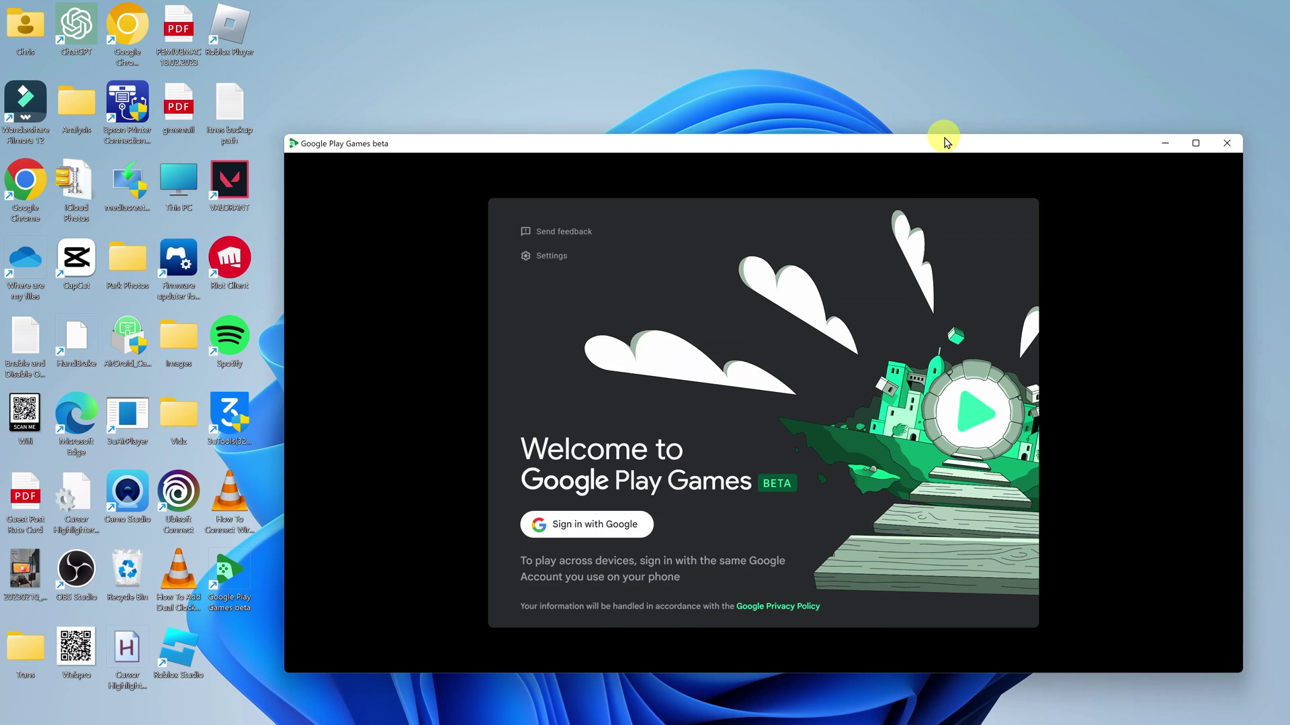
left_click_drag(944, 142, 871, 99)
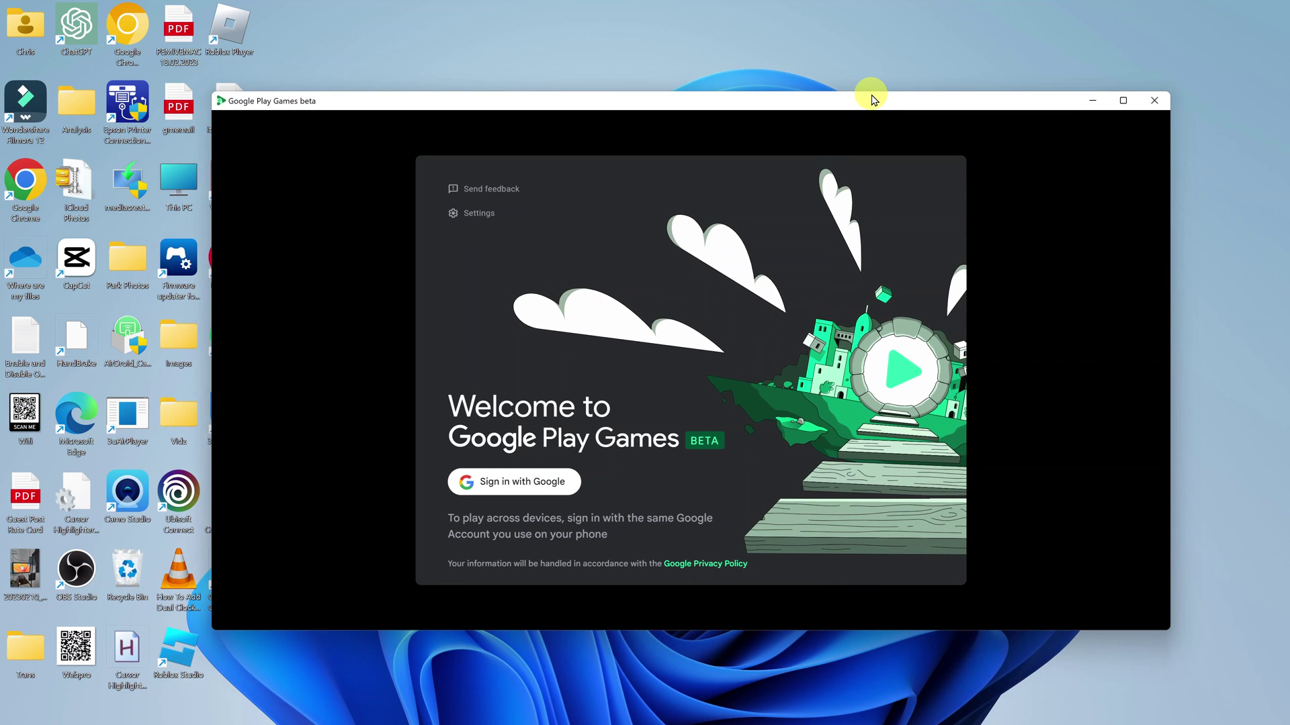
Sign in with Google through Chrome, close the Sign-in Successful tab and minimize Chrome.
left_click(531, 488)
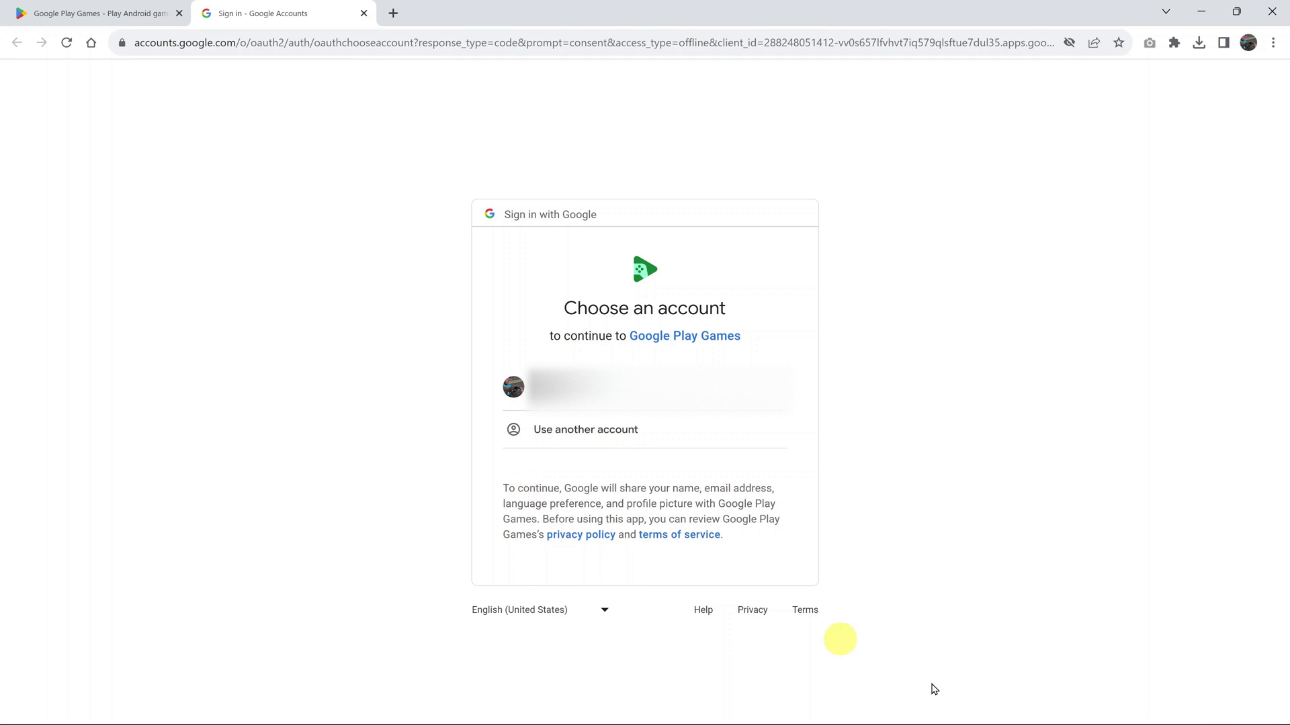
mouse_move(1195, 722)
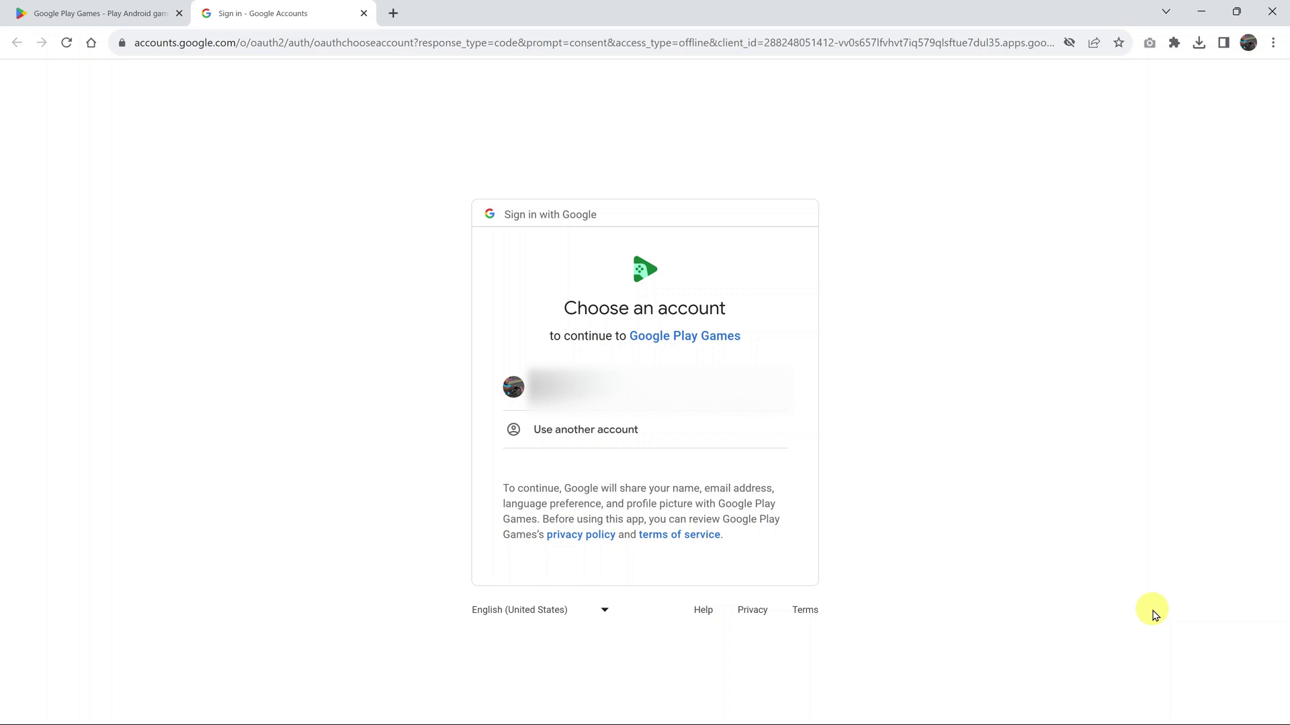
mouse_move(1135, 722)
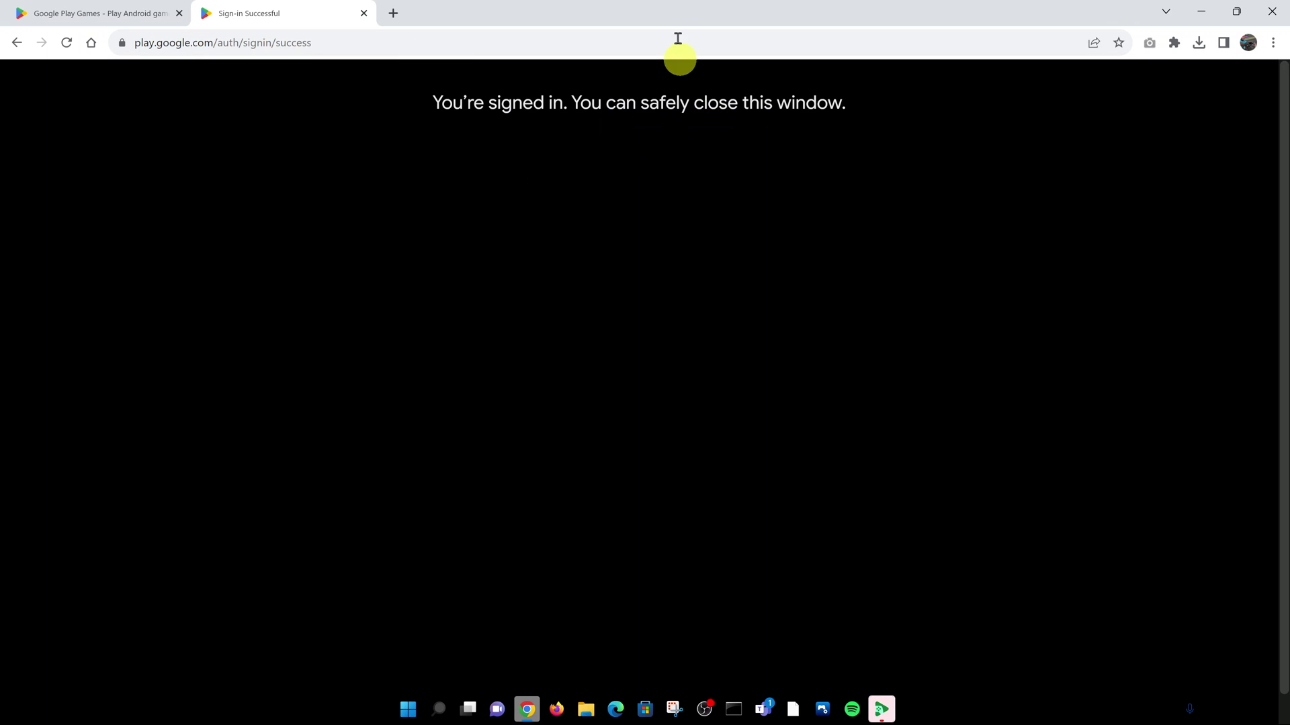
left_click(364, 14)
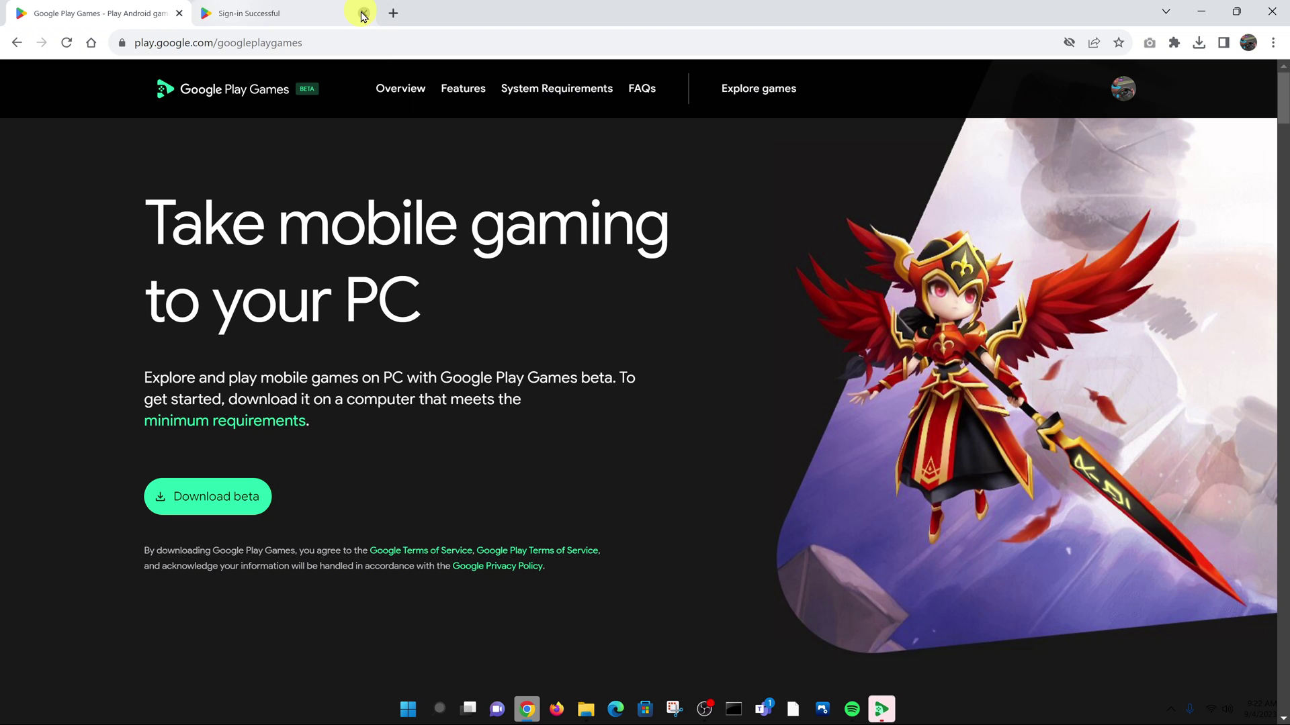
left_click(1201, 13)
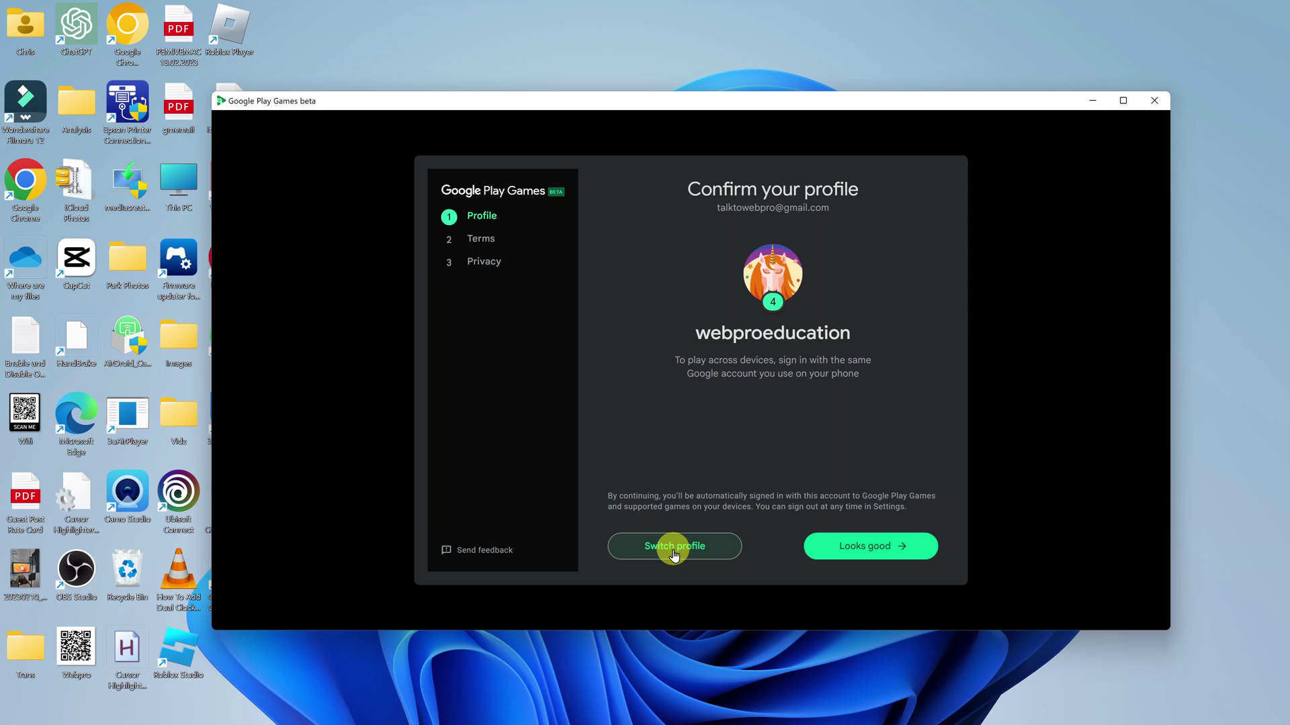
Confirm the profile, accept the terms and conditions, and finish the privacy step.
left_click(884, 555)
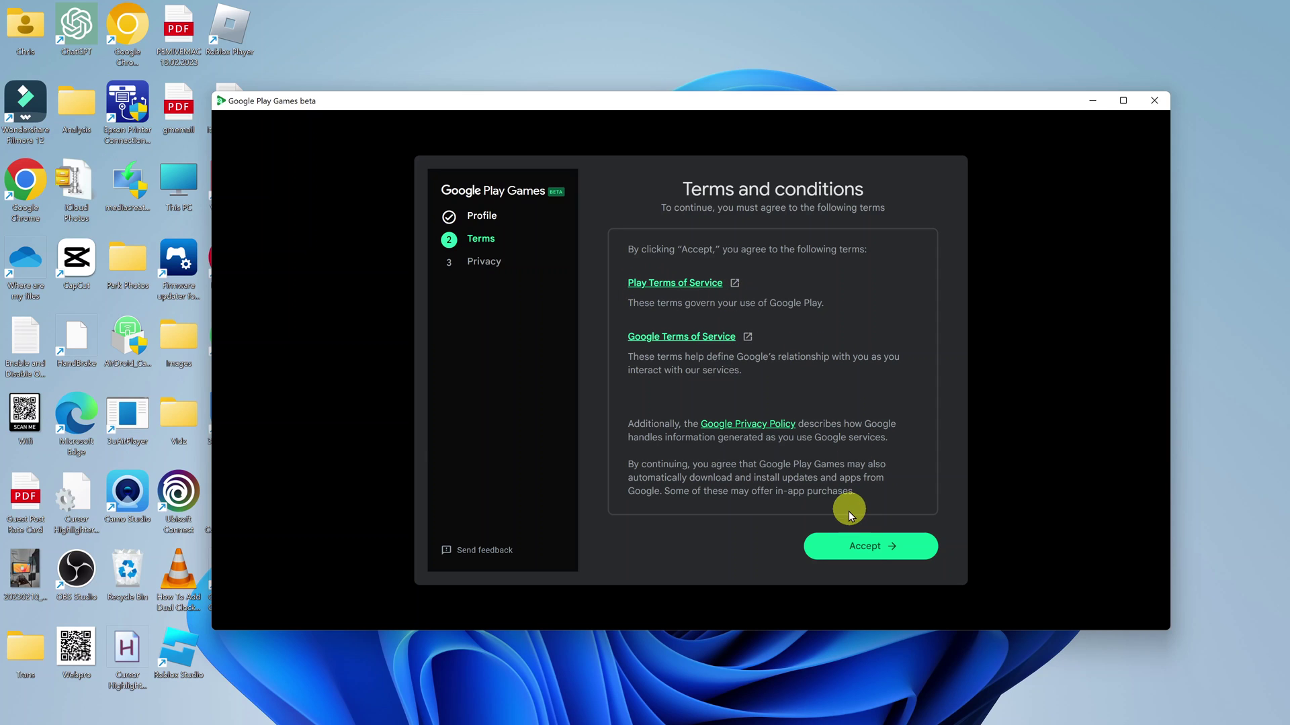
left_click(875, 547)
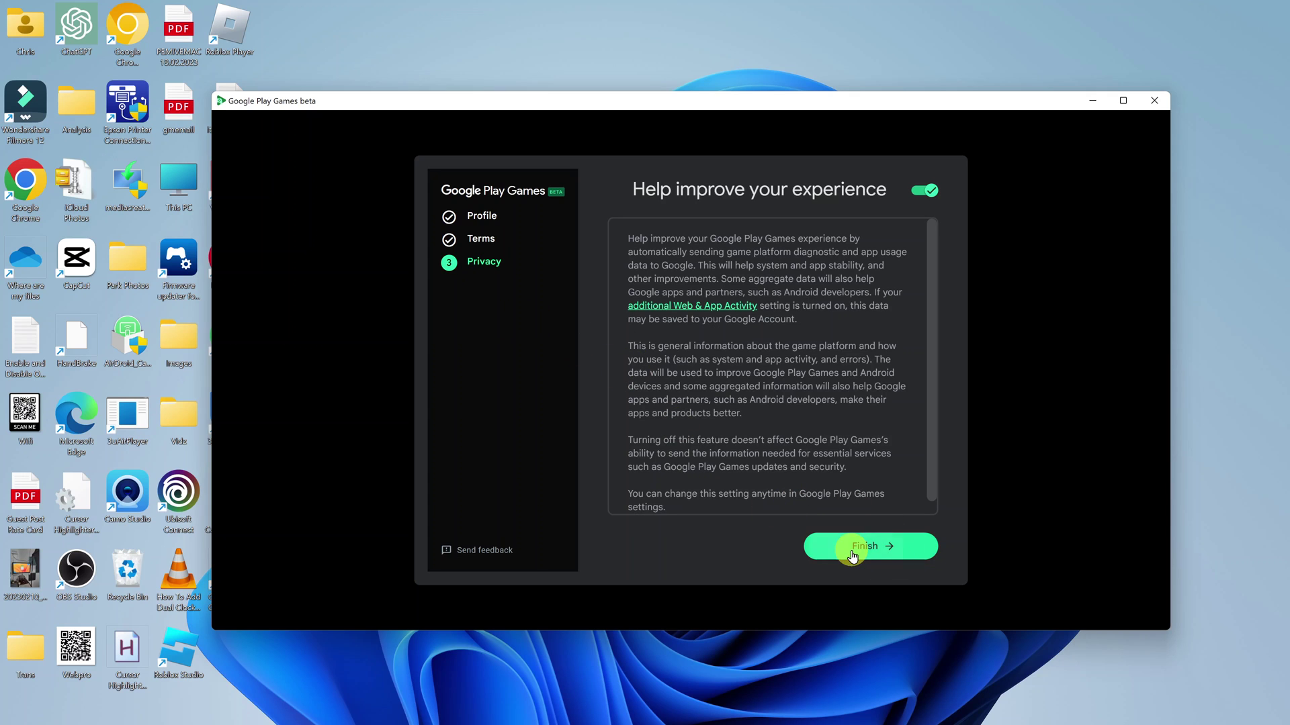
left_click(852, 549)
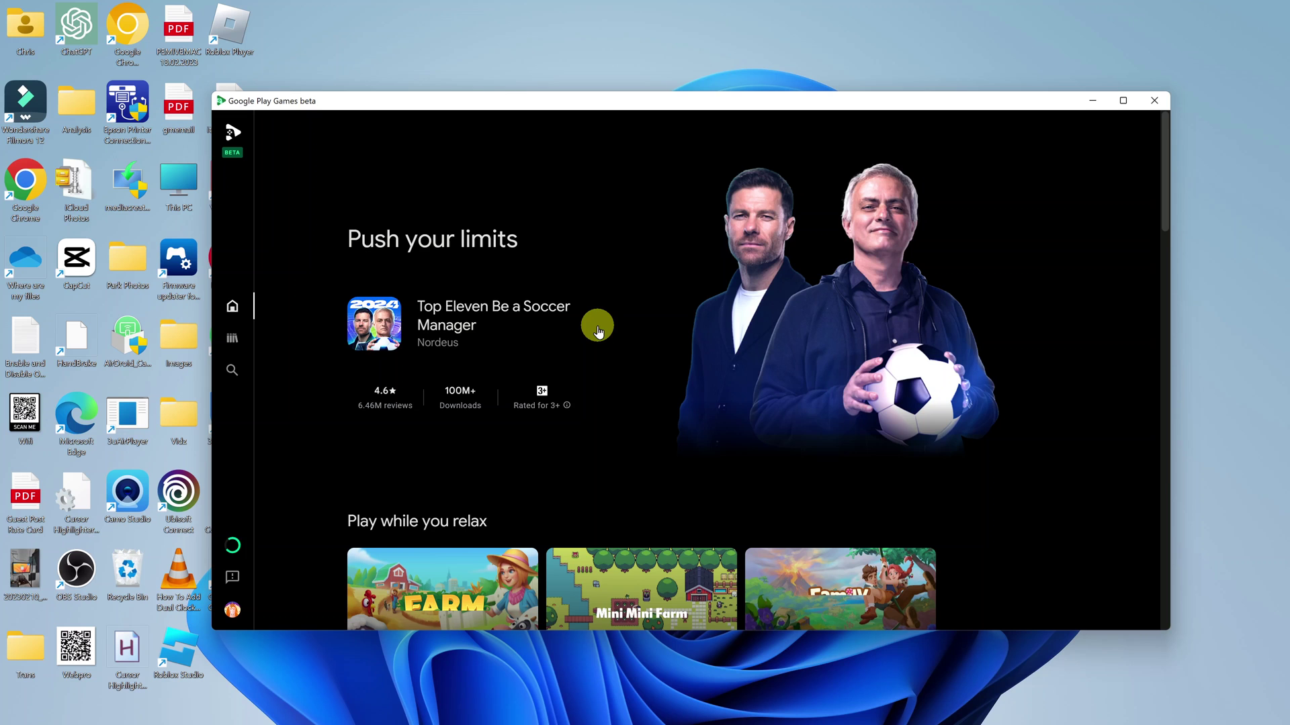
scroll(598, 328, "down", 5)
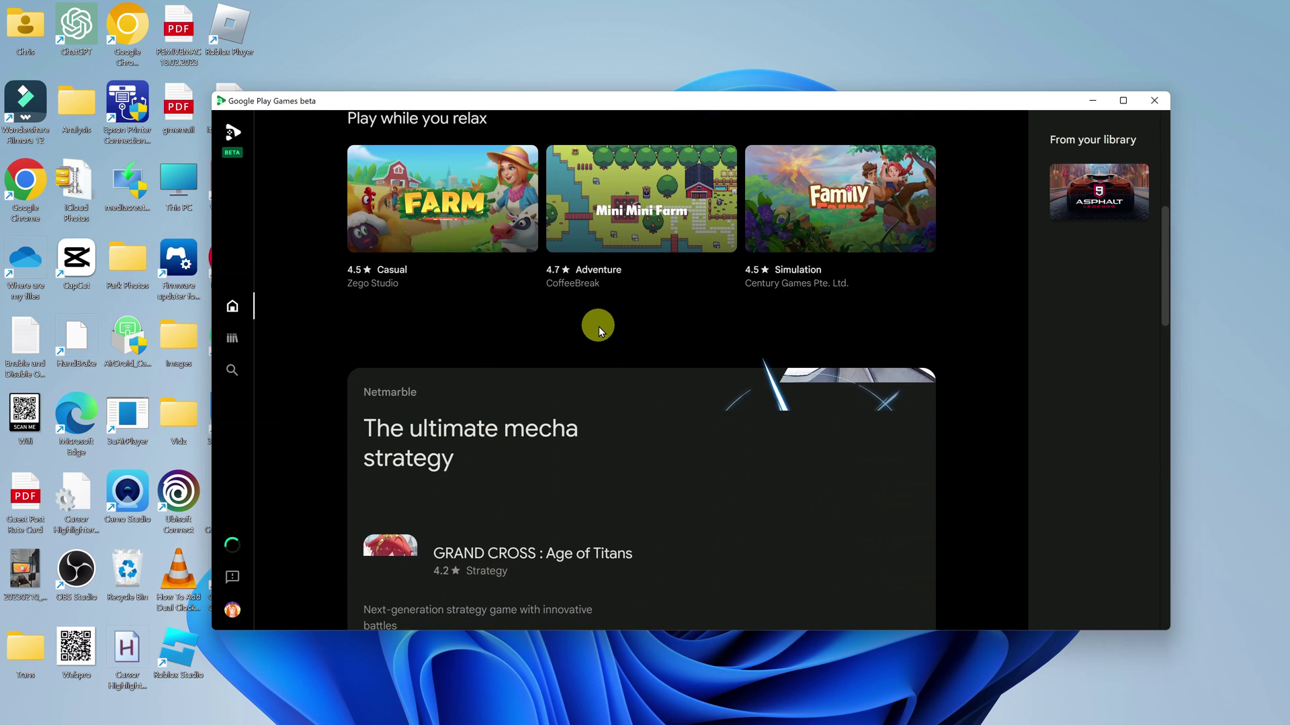
scroll(598, 330, "up", 5)
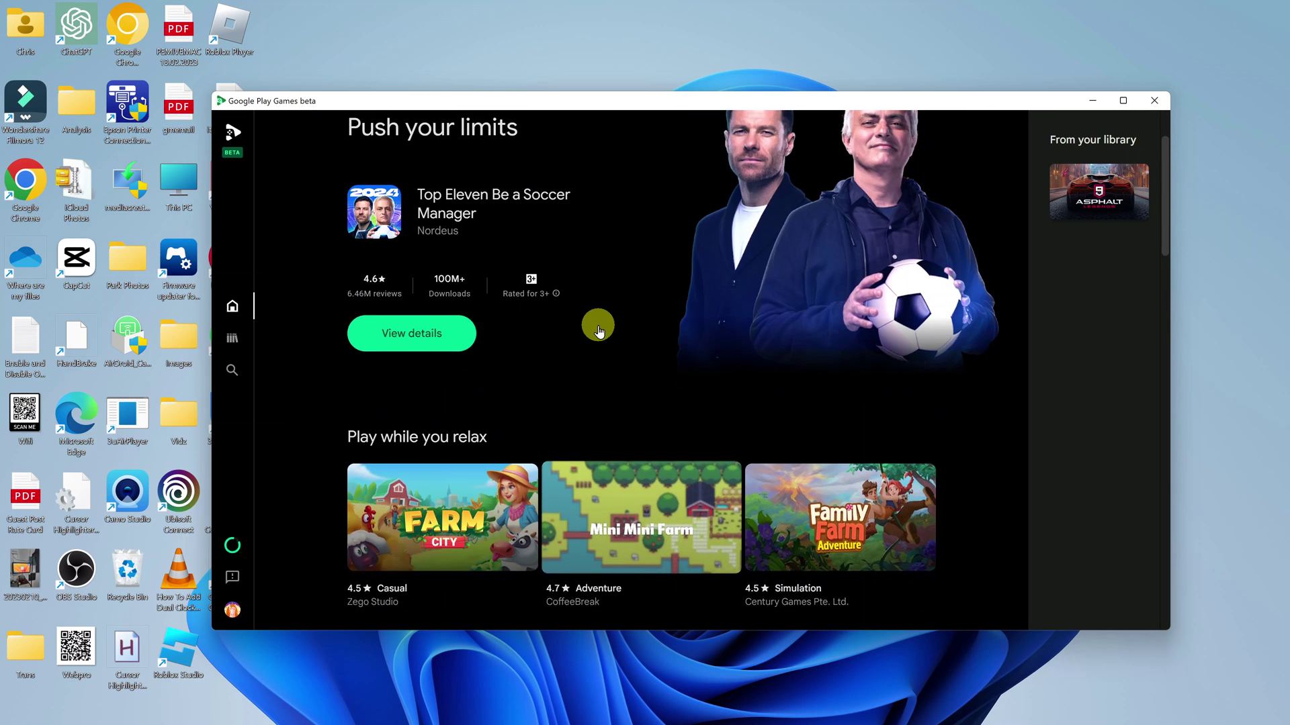
scroll(598, 330, "down", 5)
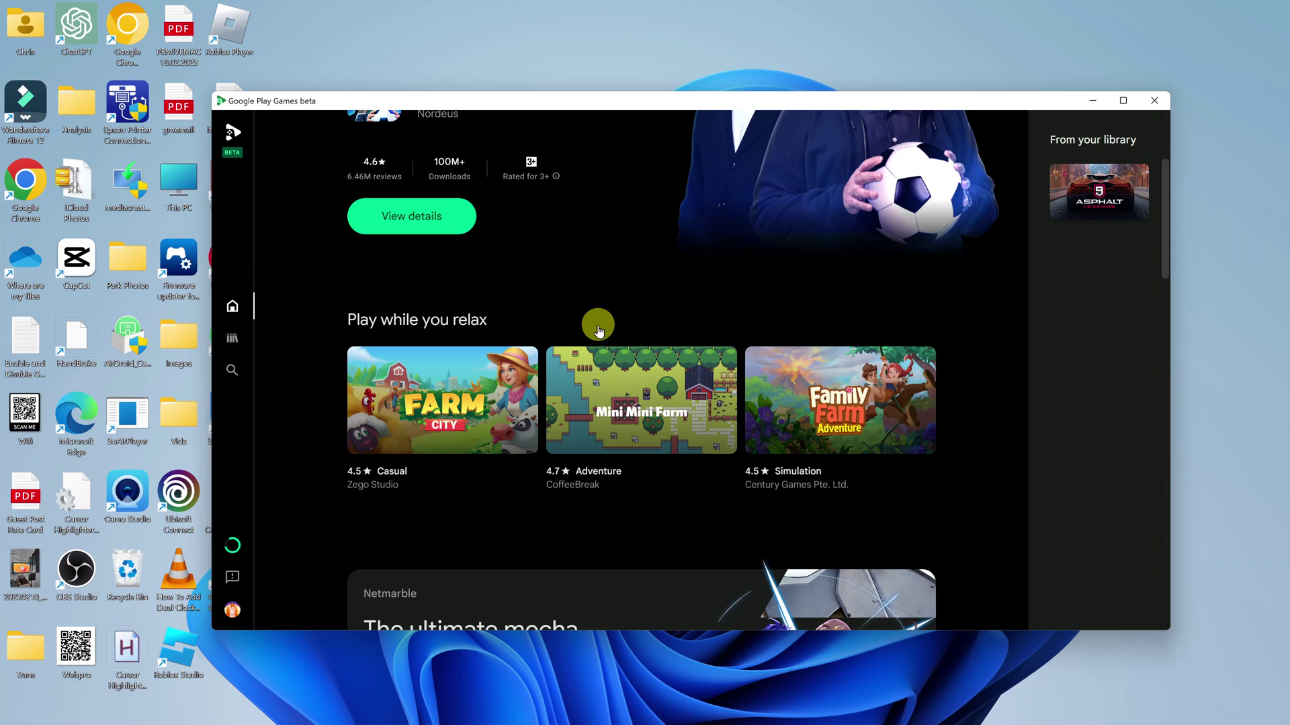
scroll(598, 330, "down", 15)
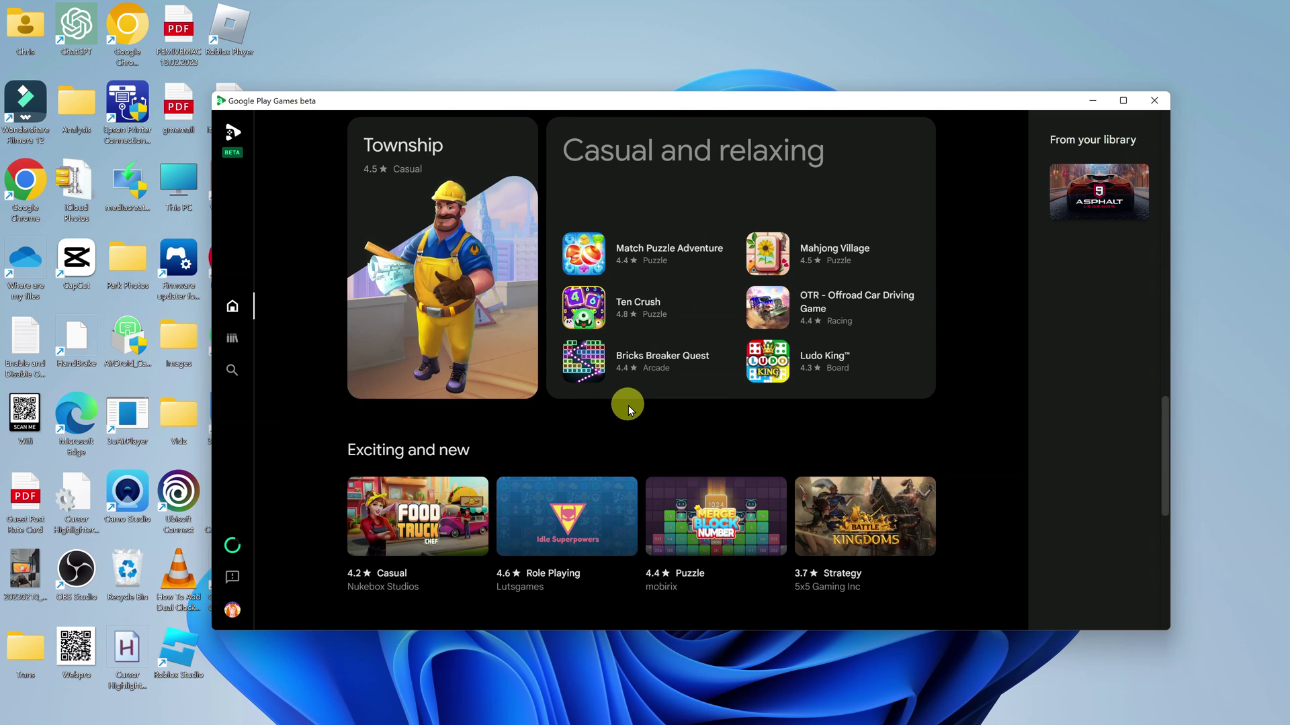
scroll(628, 405, "down", 5)
scroll(627, 404, "up", 4)
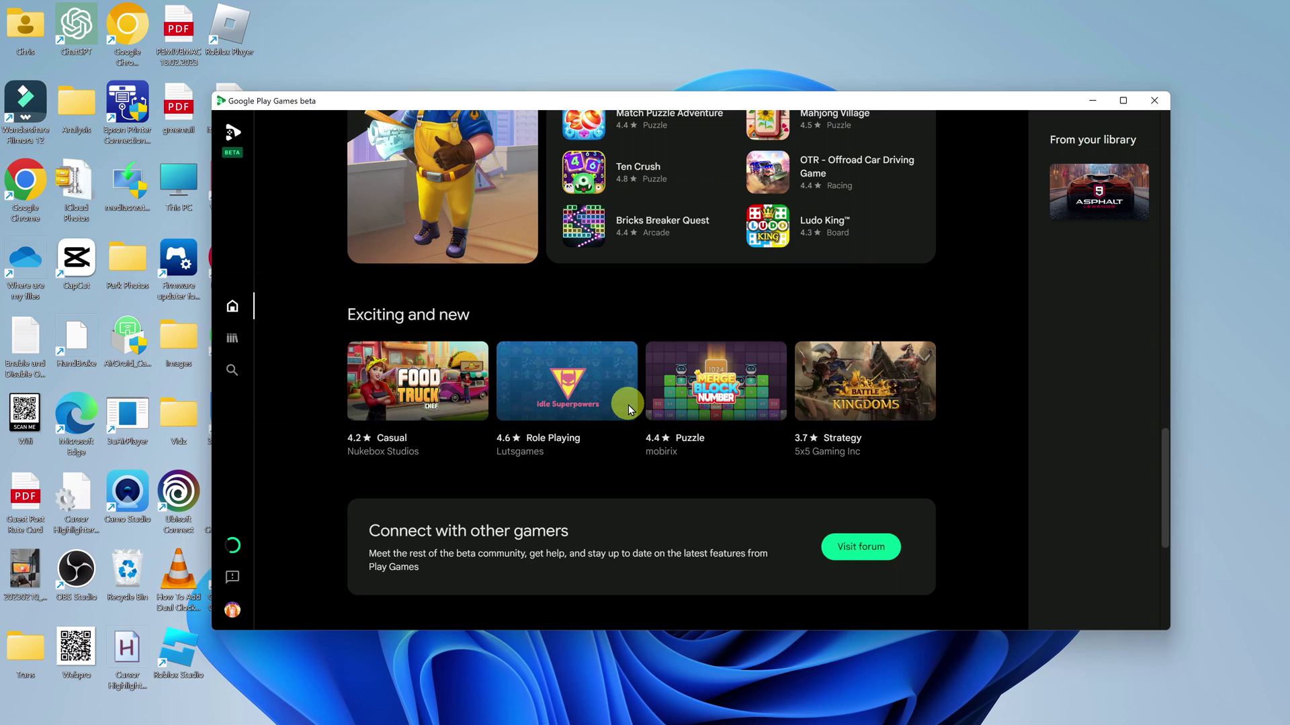
scroll(628, 405, "down", 4)
scroll(627, 405, "up", 1)
scroll(628, 404, "down", 3)
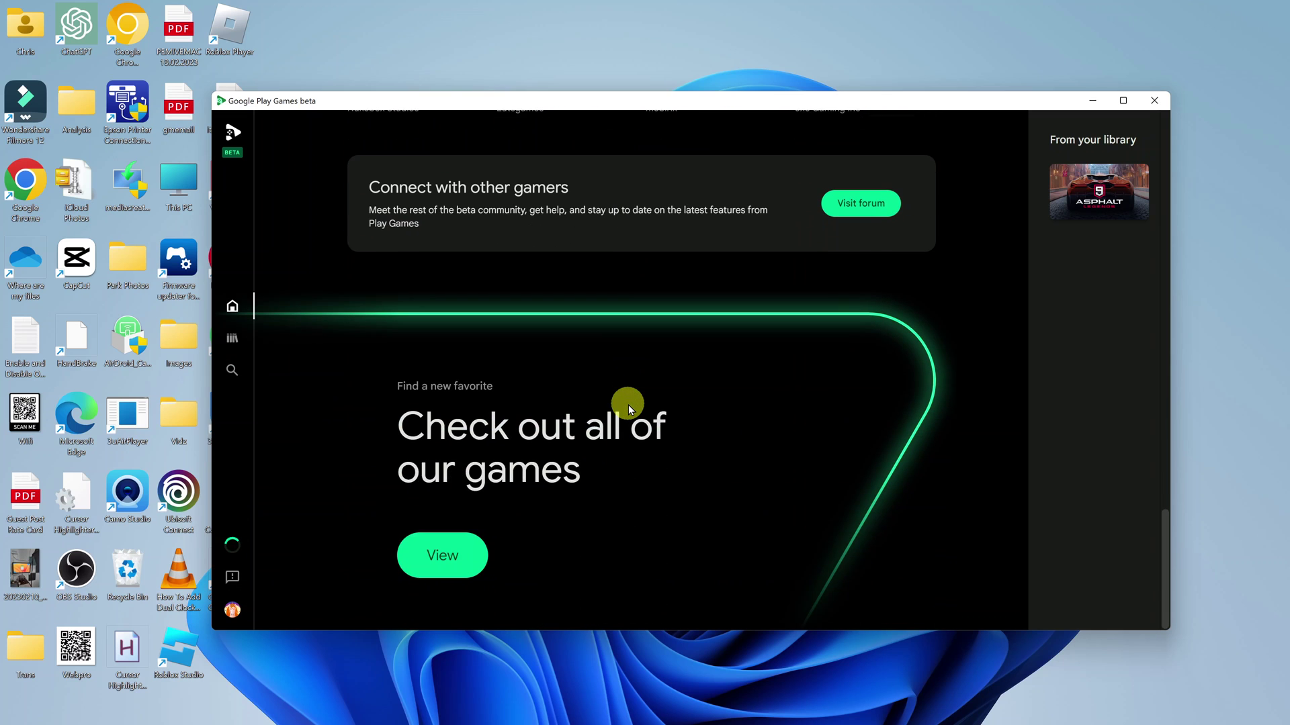
scroll(628, 403, "up", 15)
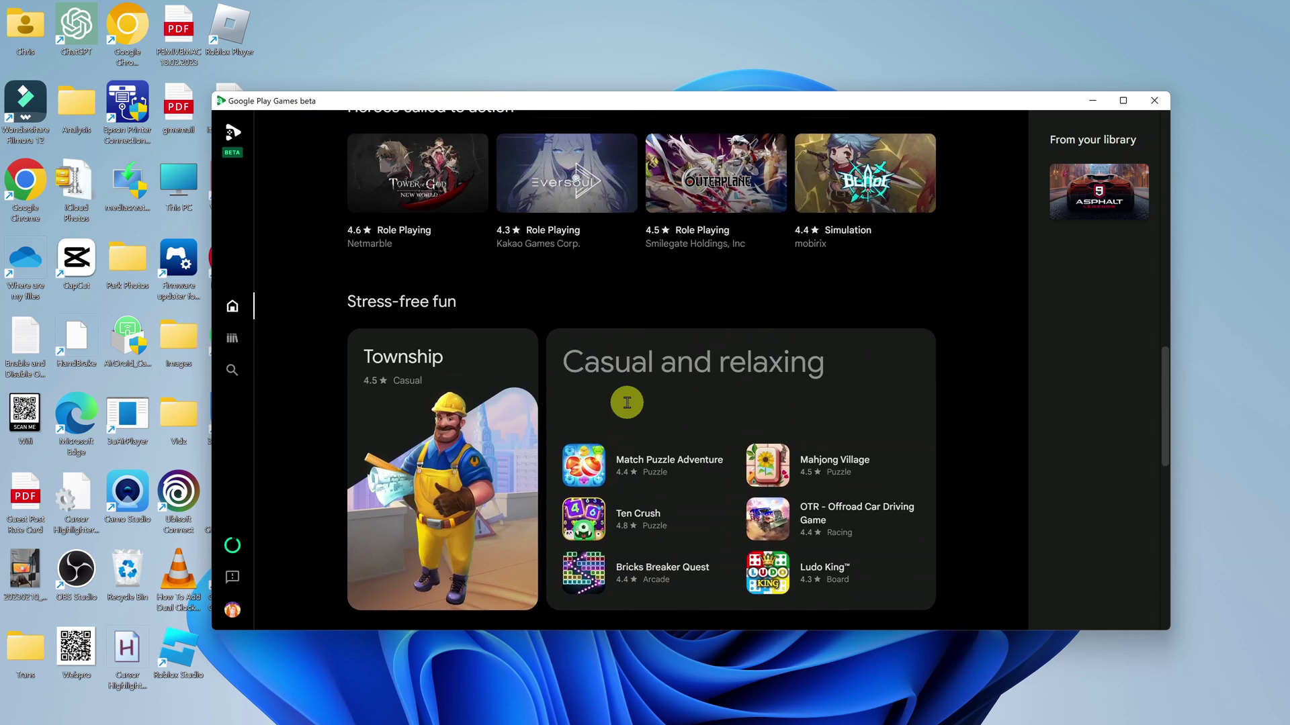
scroll(626, 403, "up", 8)
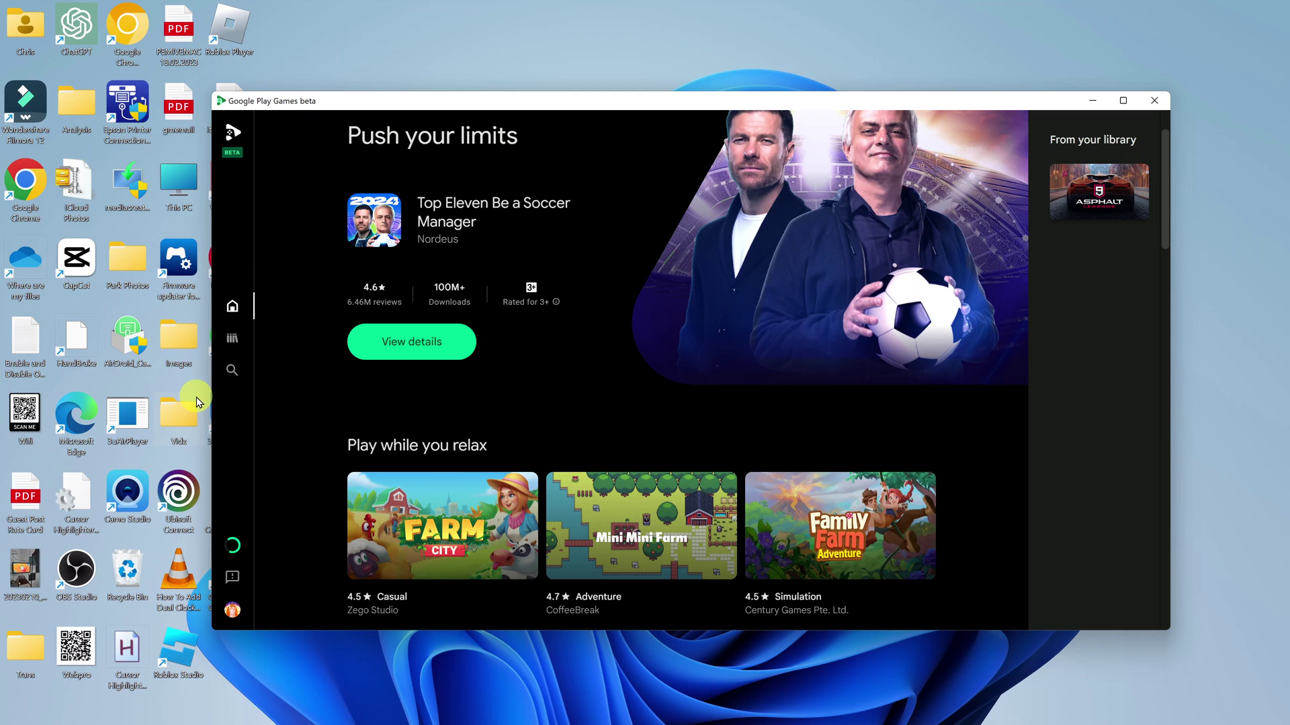
Open Asphalt 9: Legends from the library, then close the Google Play Help tab and minimize Chrome.
left_click(231, 341)
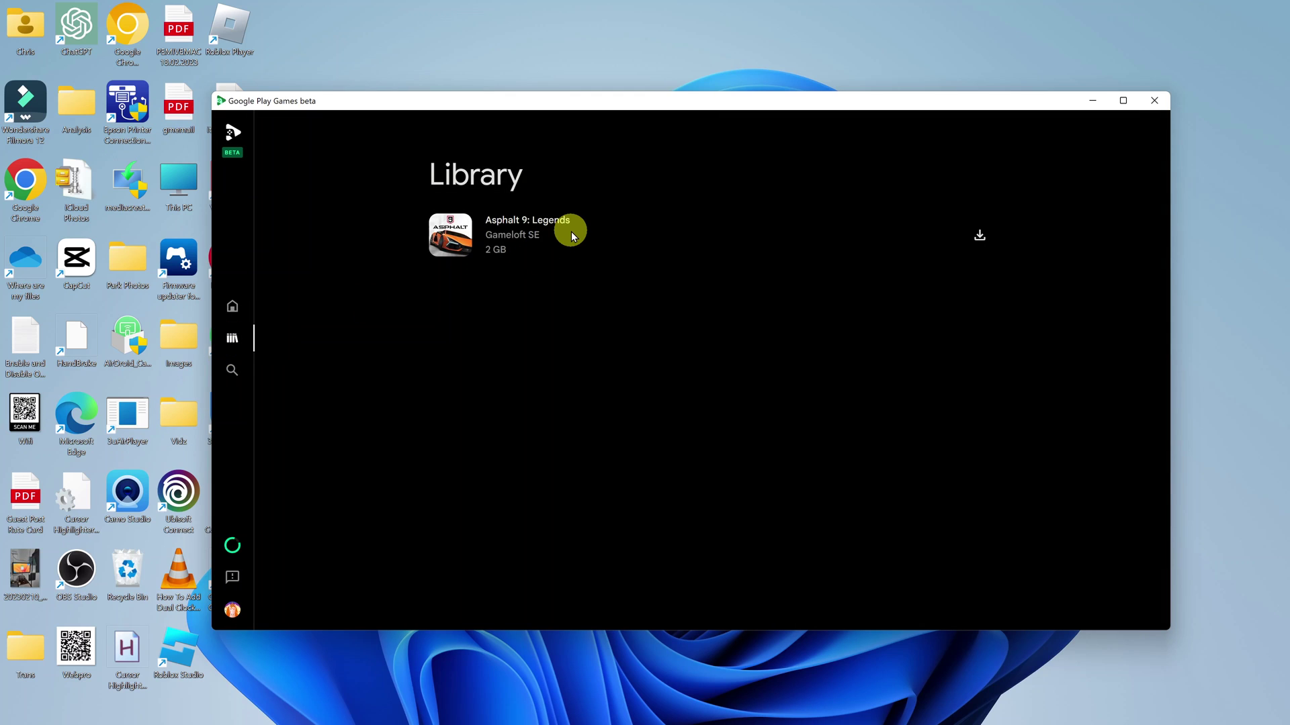
left_click(530, 239)
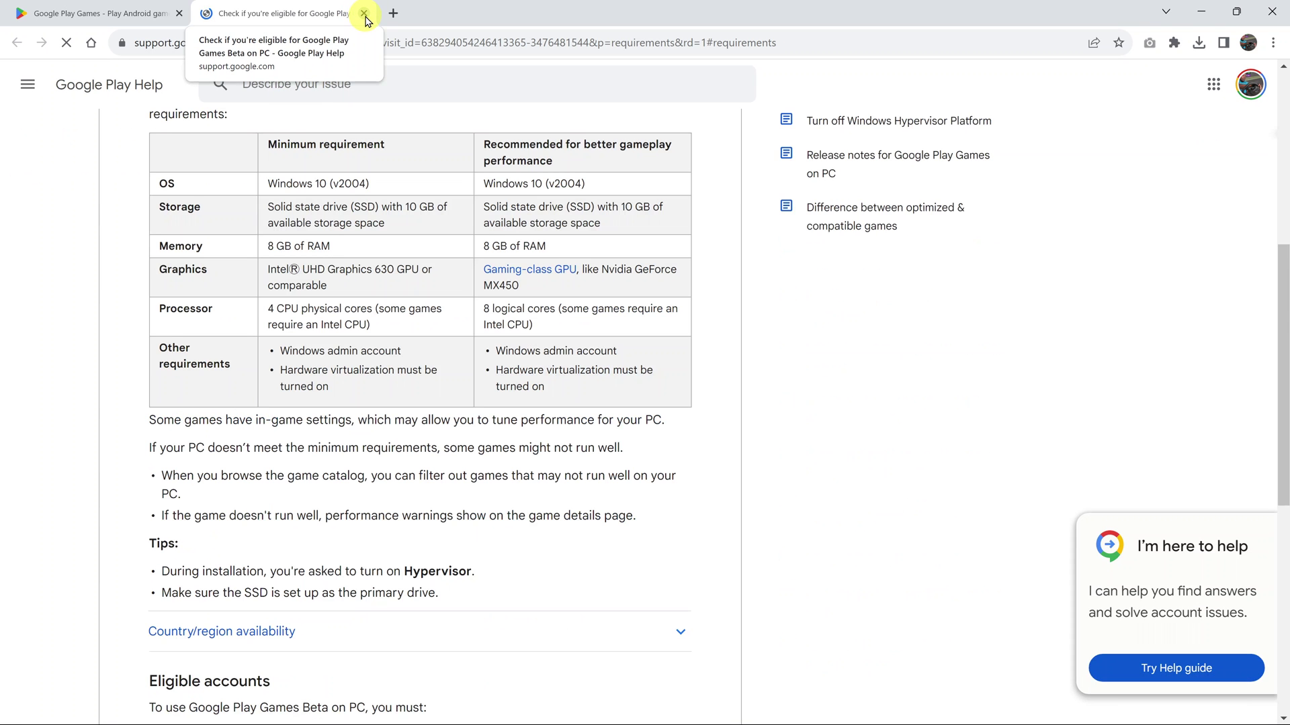
key("ctrl+w")
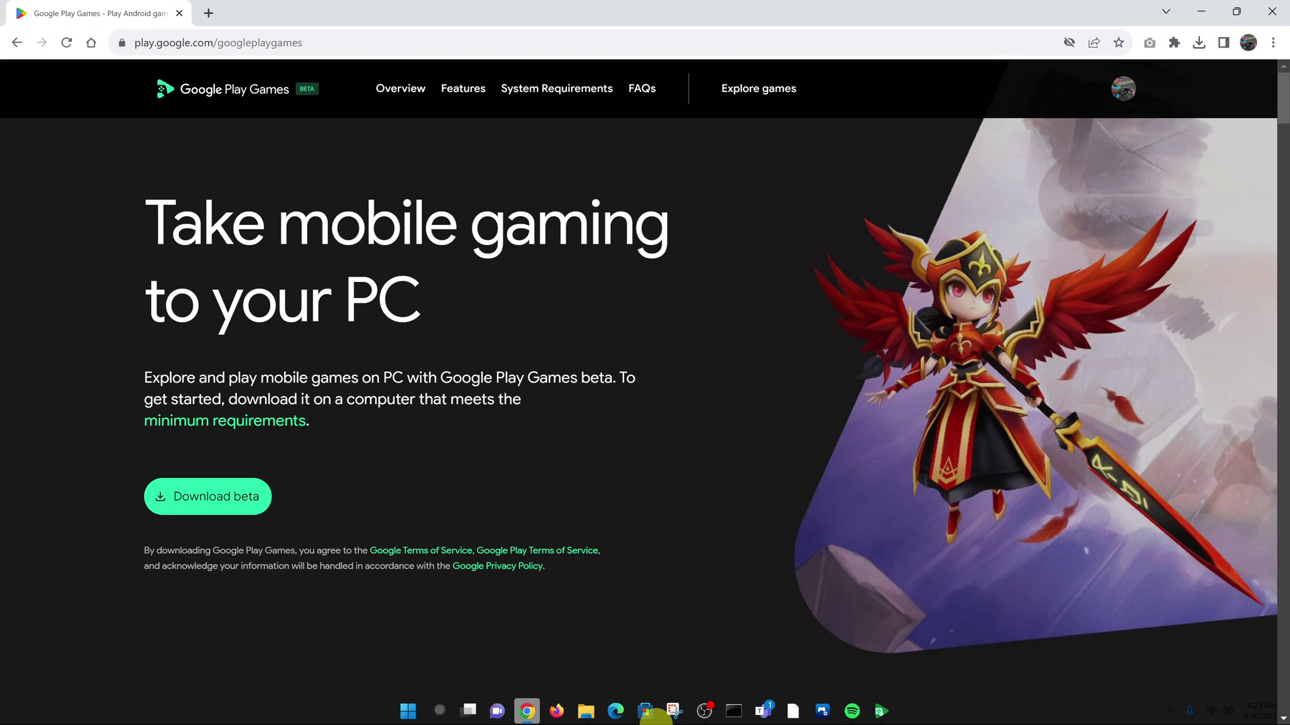
left_click(1201, 8)
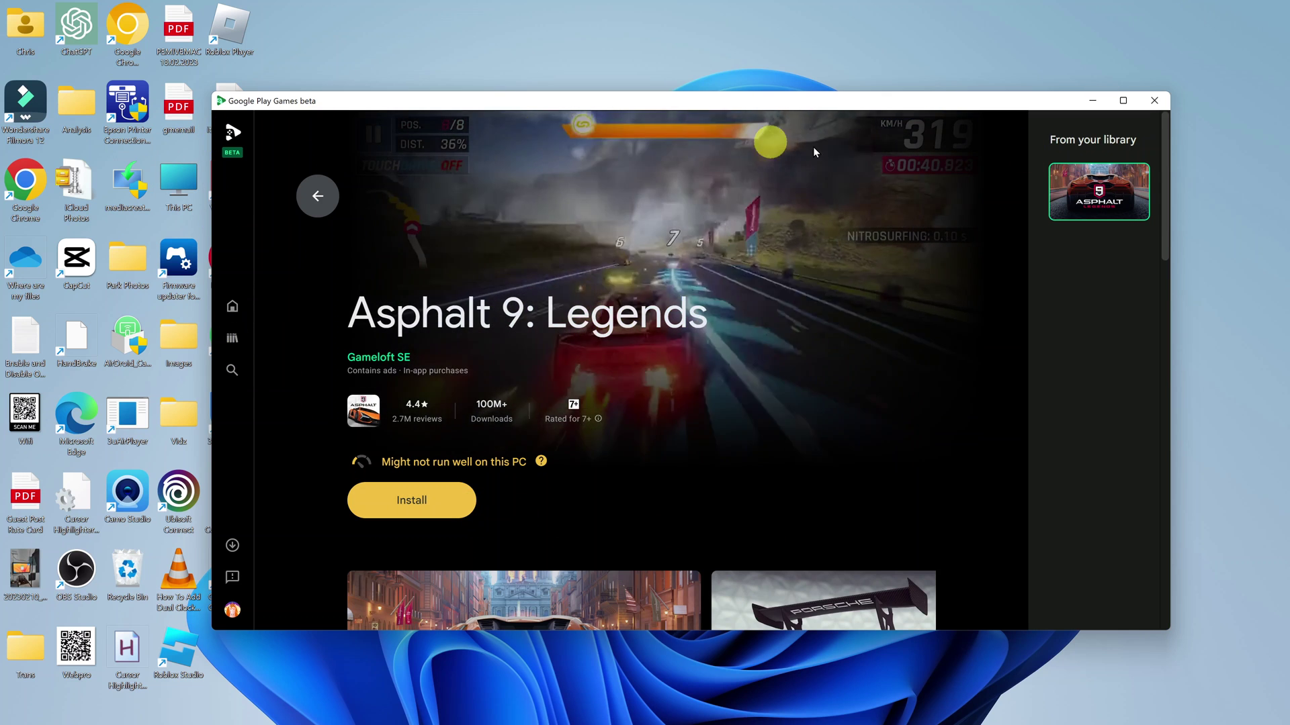
Search the all-games catalogue for 'NFS' and scroll through the results.
left_click(228, 368)
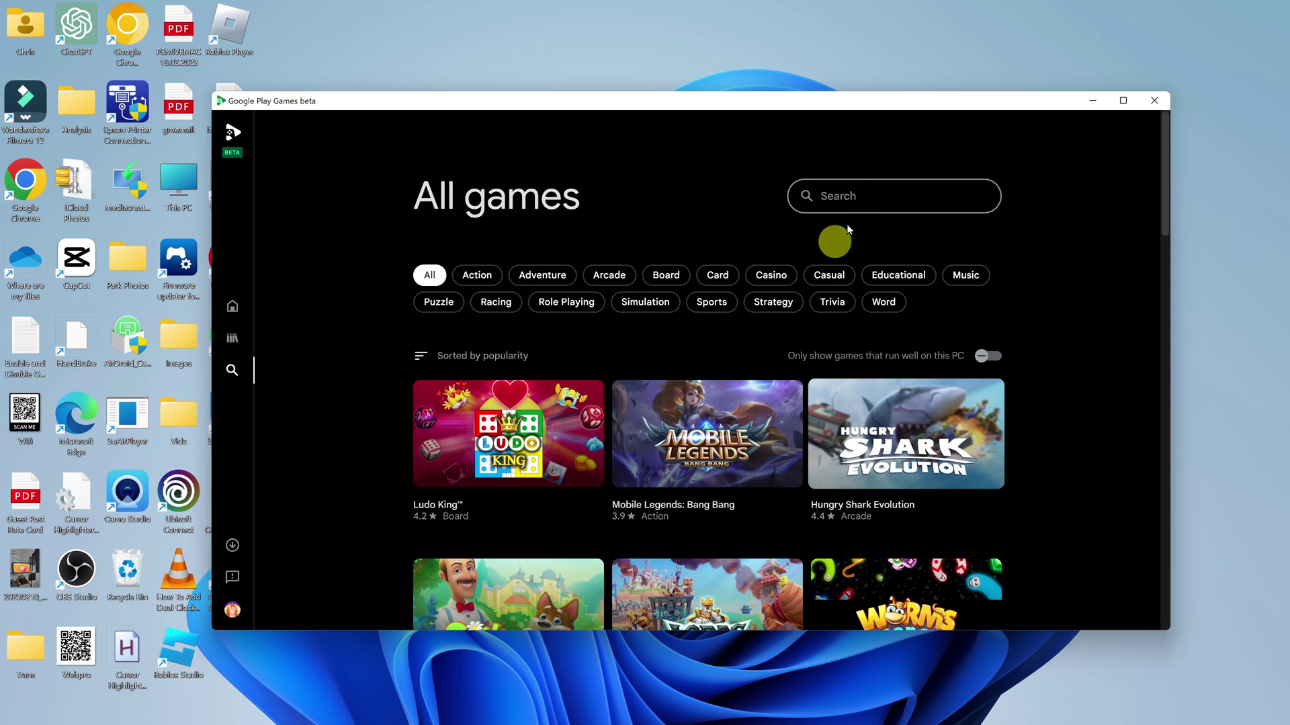
left_click(857, 197)
type("NFS")
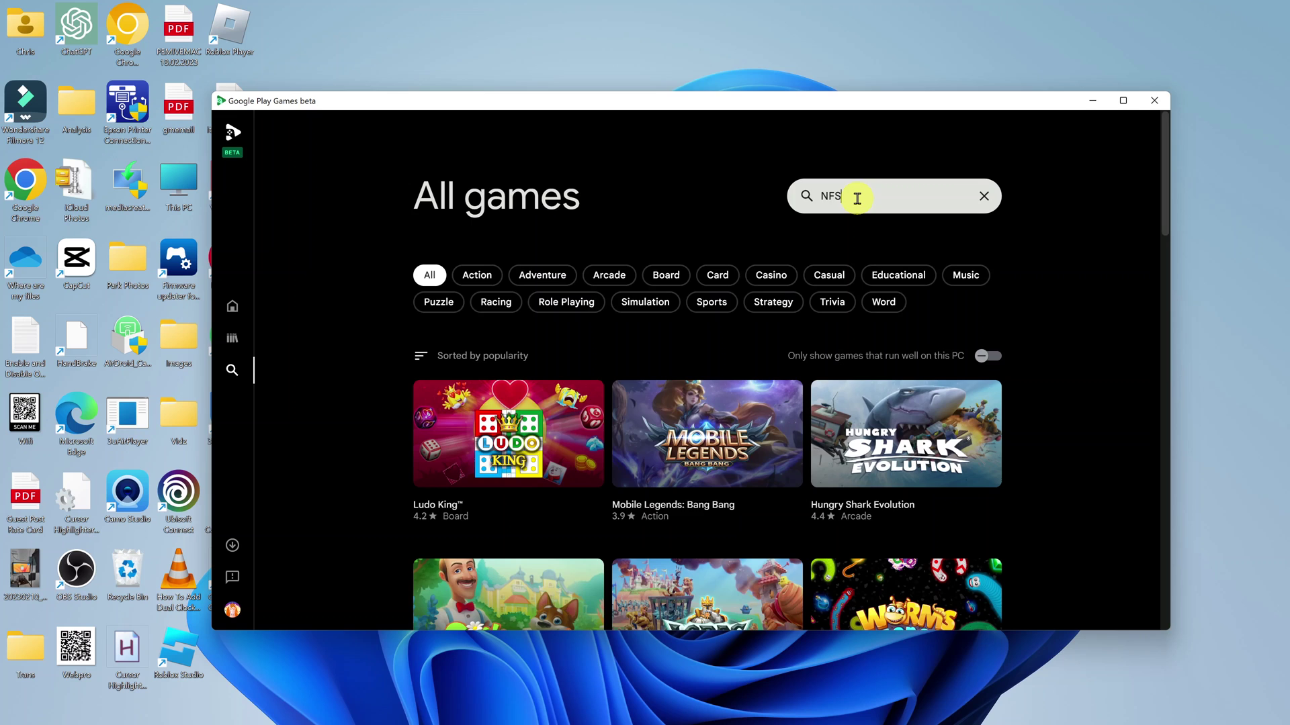
key("Return")
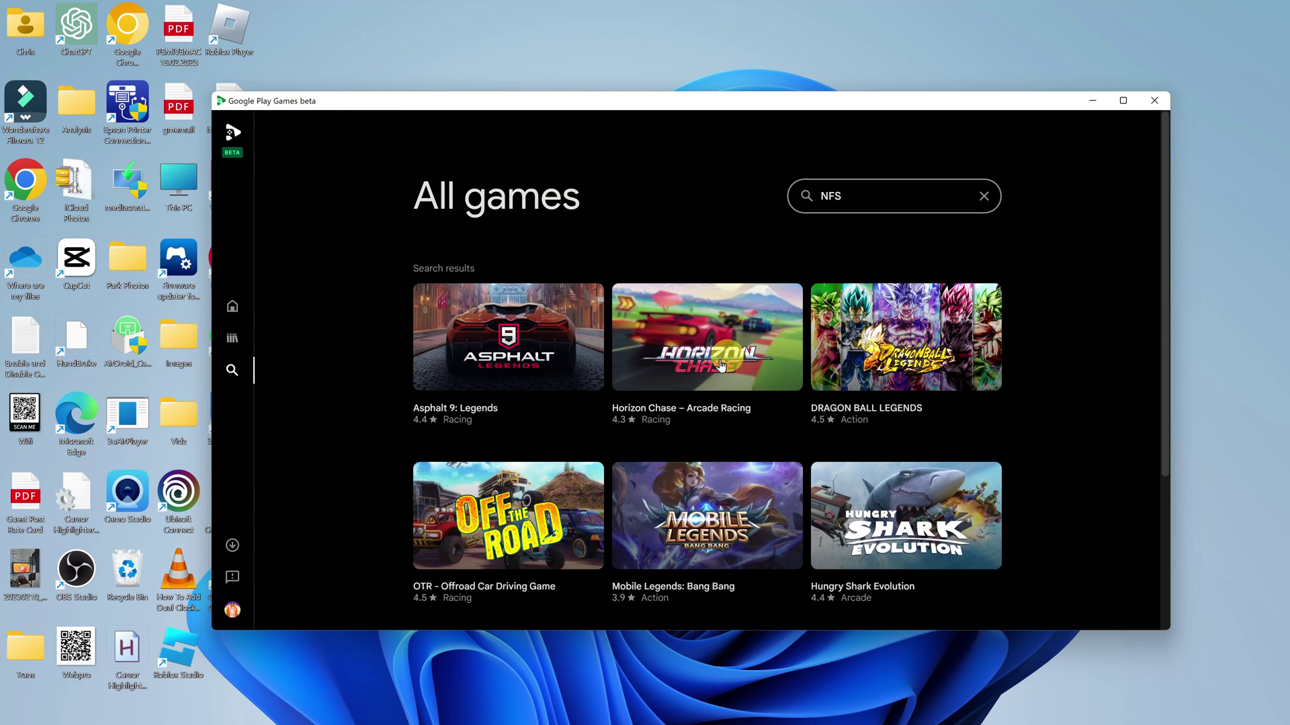
scroll(606, 471, "down", 3)
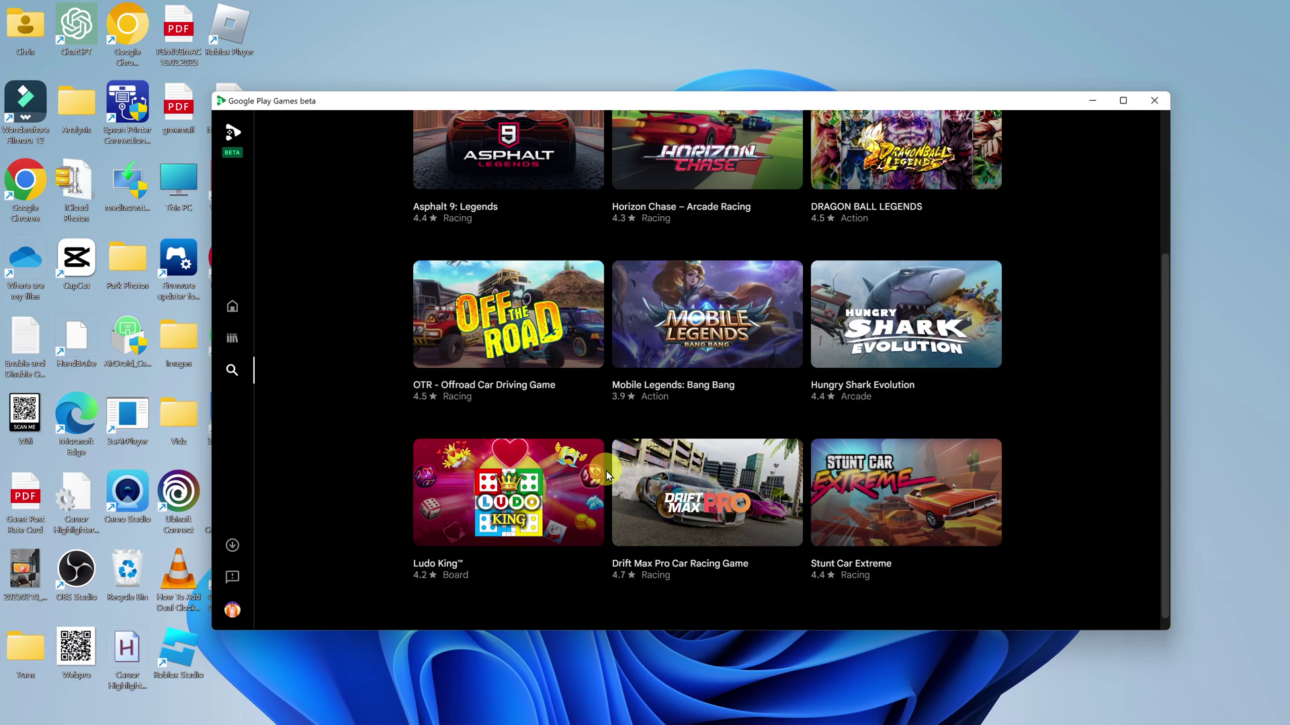
scroll(606, 470, "down", 1)
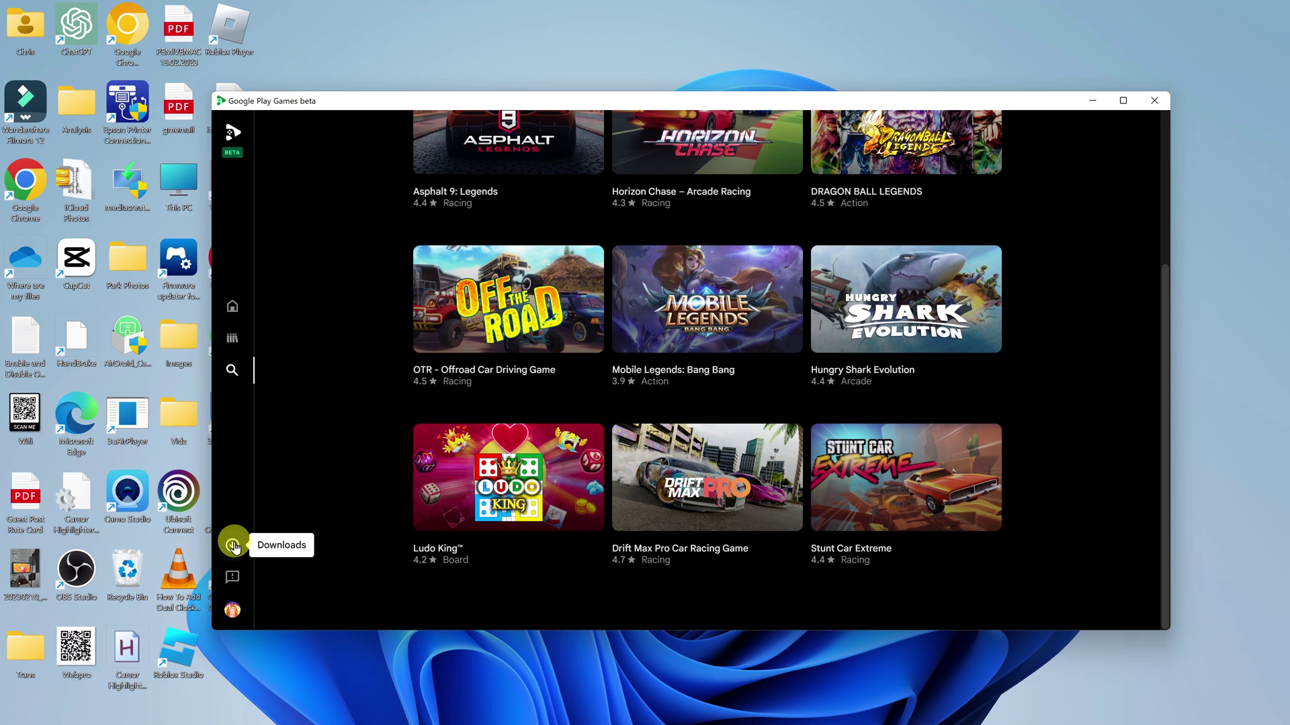
Open the account profile, browse the app settings, and go back to the profile page.
left_click(231, 612)
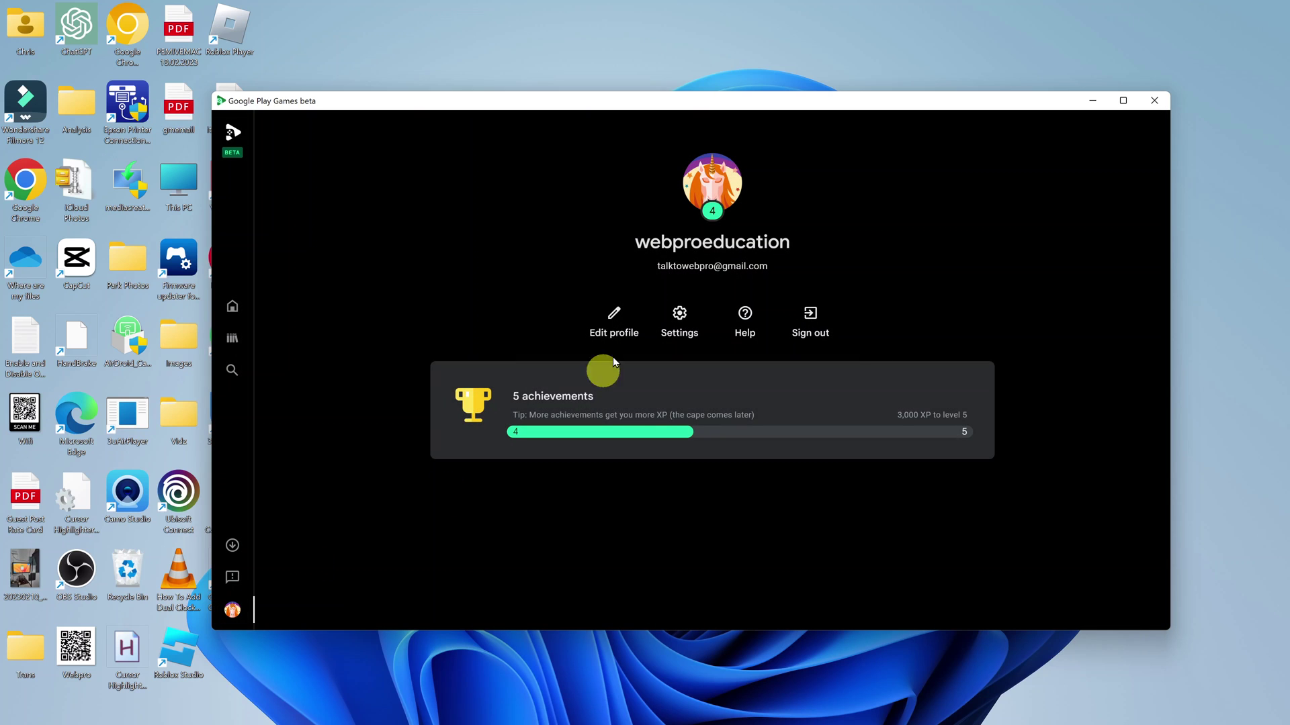
left_click(690, 321)
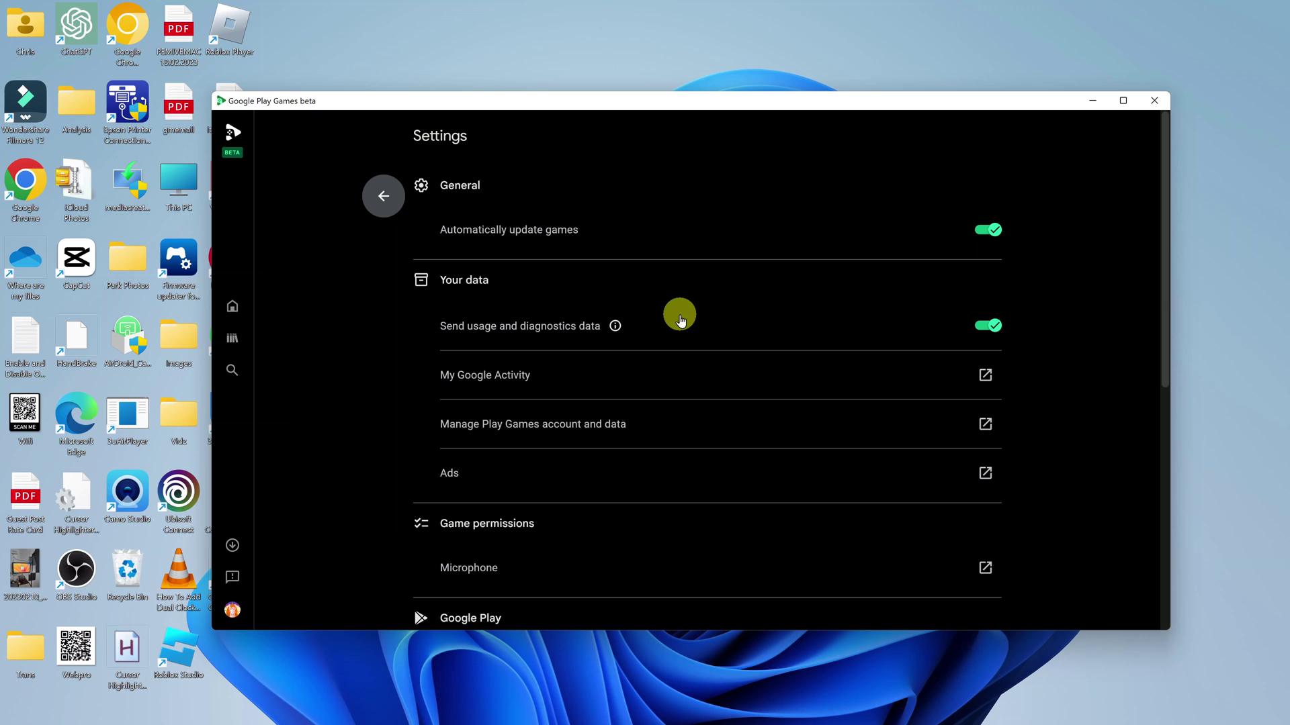
scroll(780, 284, "down", 3)
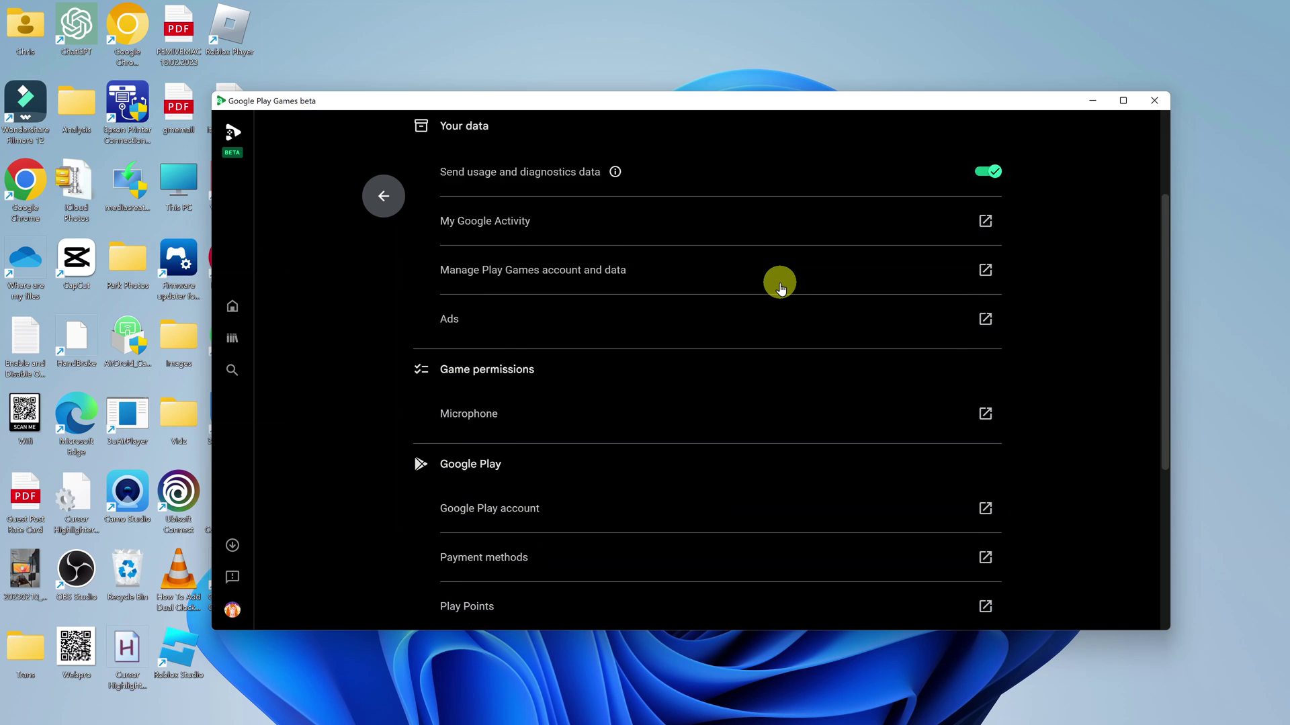
scroll(779, 289, "down", 5)
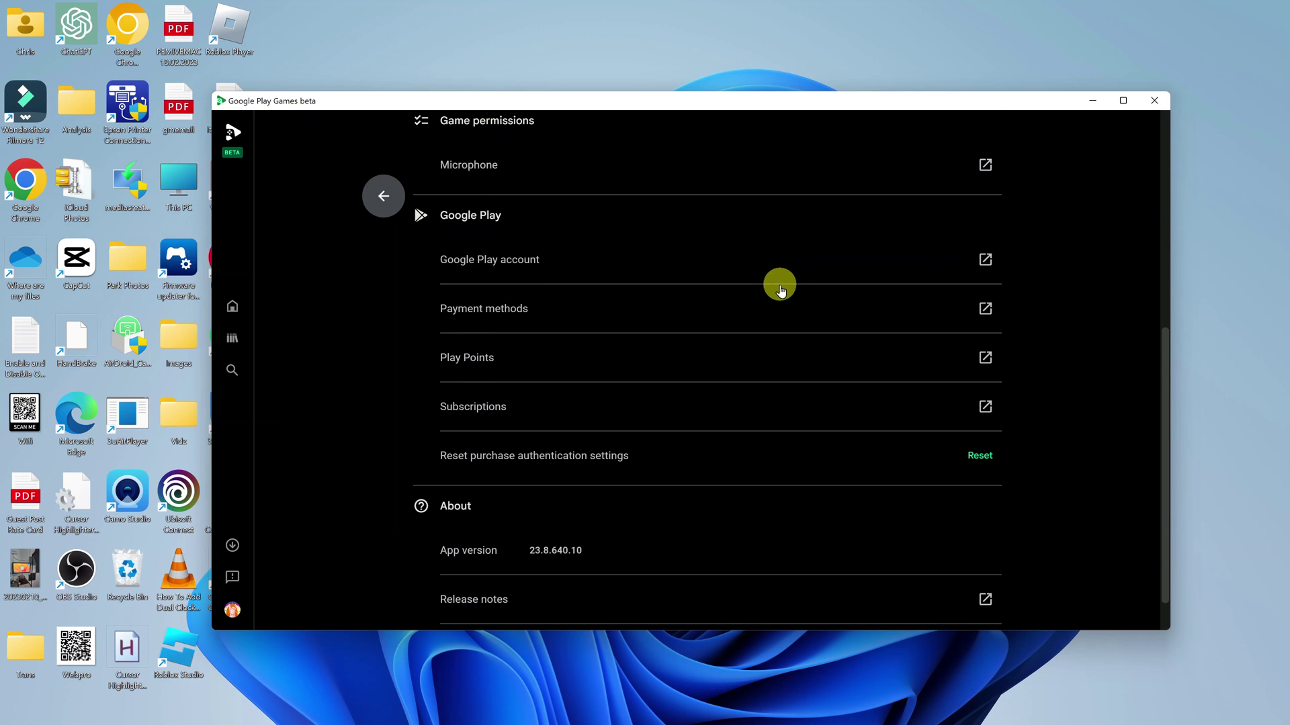
scroll(777, 285, "down", 1)
scroll(777, 285, "up", 5)
left_click(383, 196)
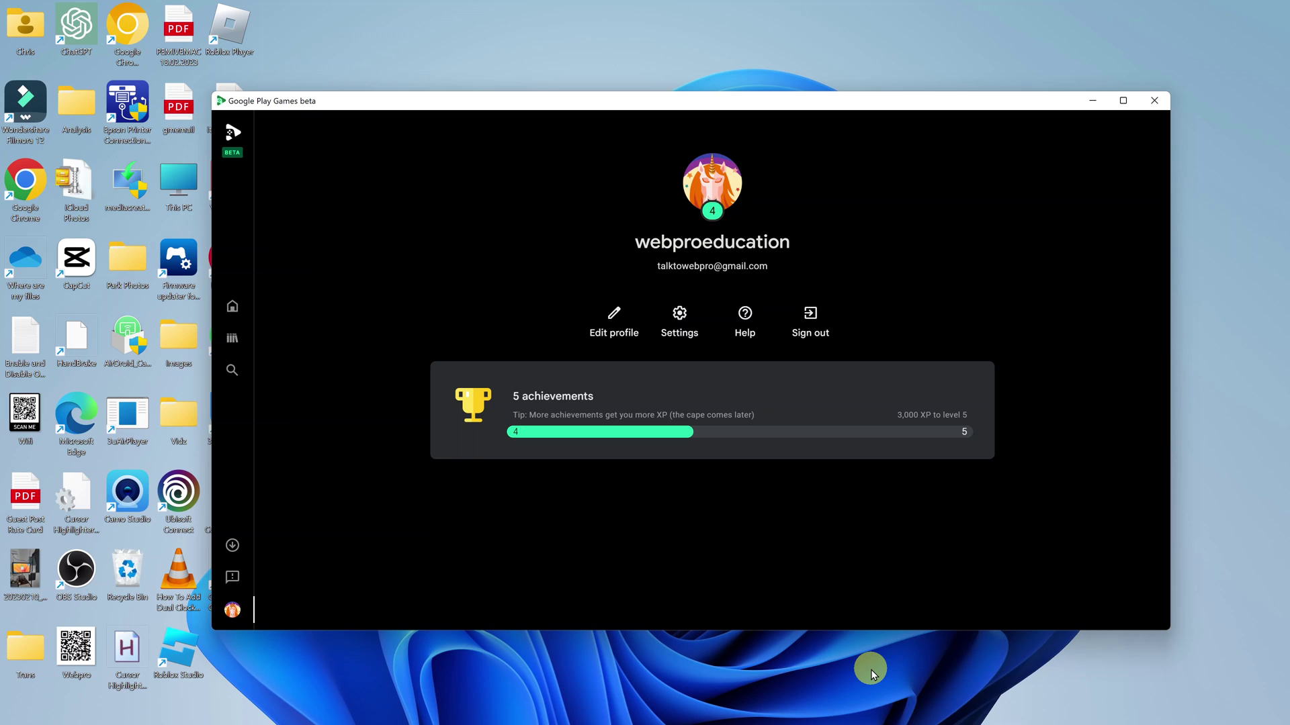
mouse_move(792, 723)
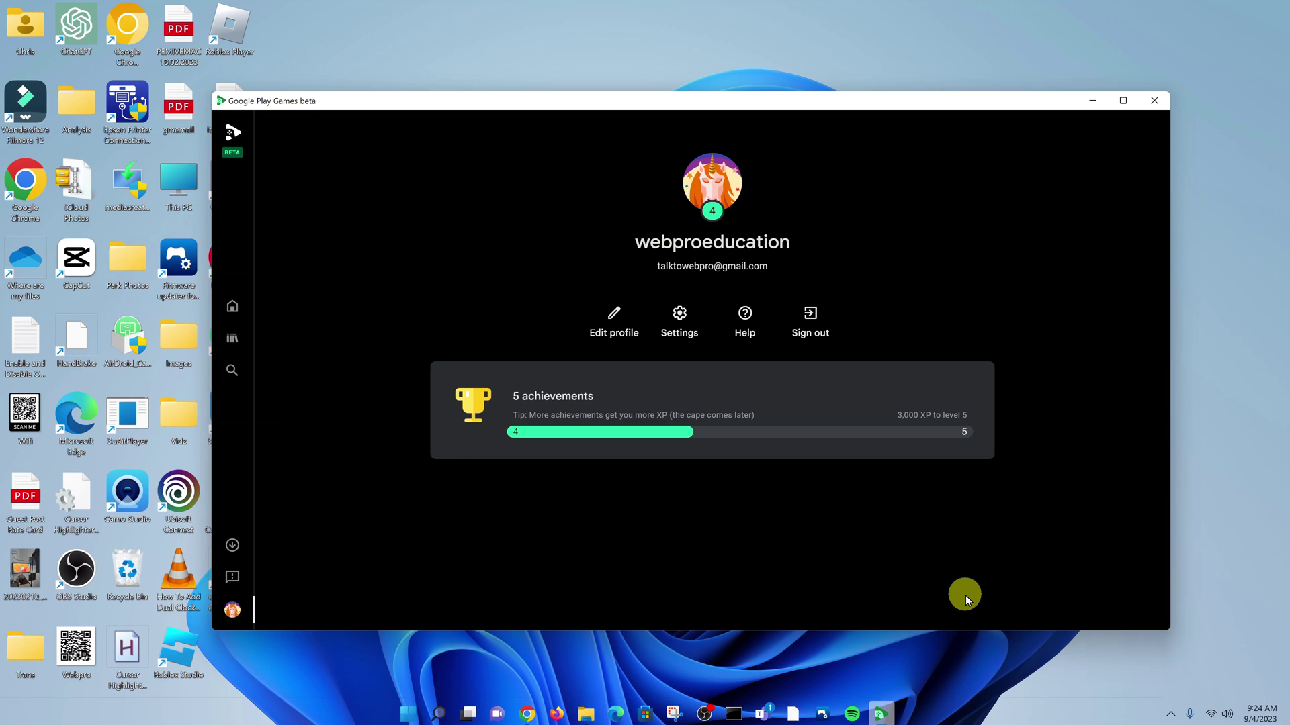